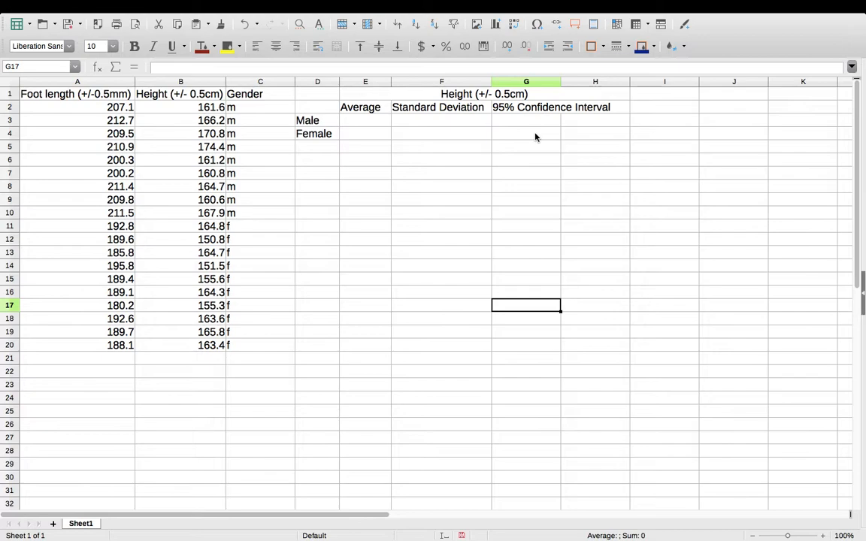
Calculate the average male height in E3 with the AVERAGE function over B2:B10.
{"action": "left_click", "coordinate": [357, 123]}
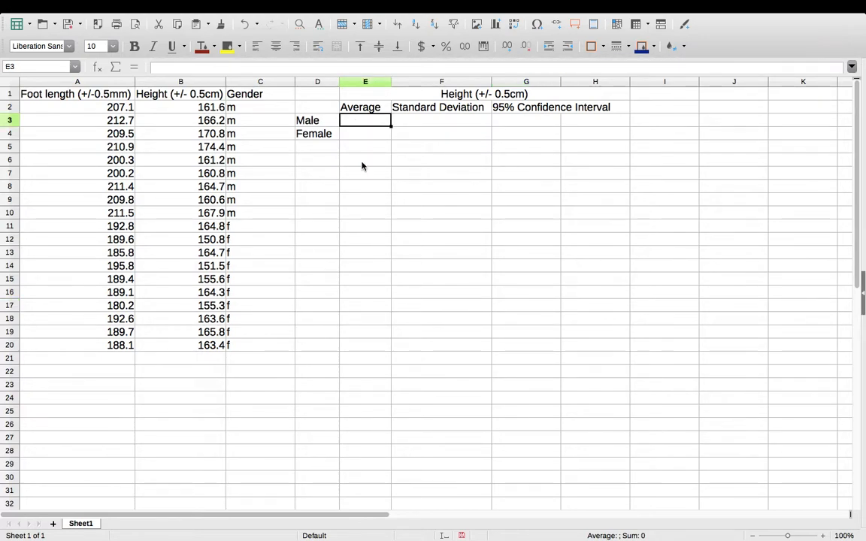
{"action": "double_click", "coordinate": [361, 121]}
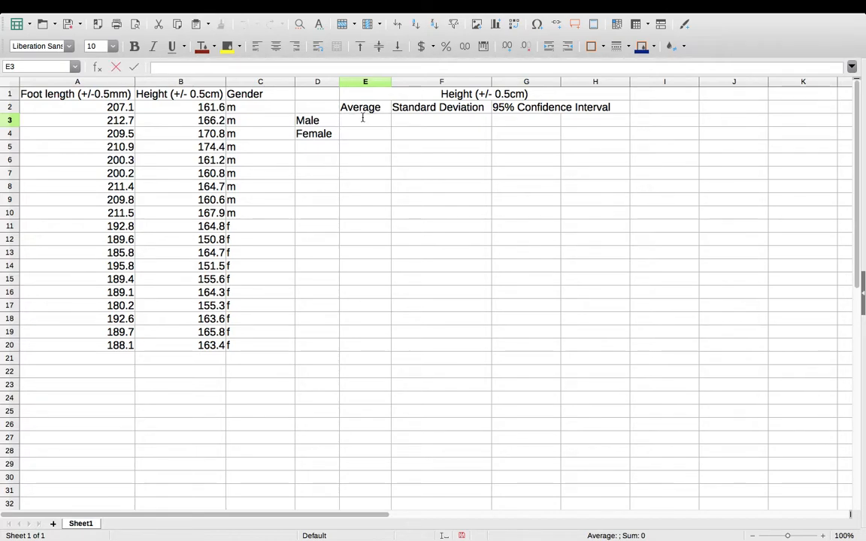
{"action": "type", "text": "=AV"}
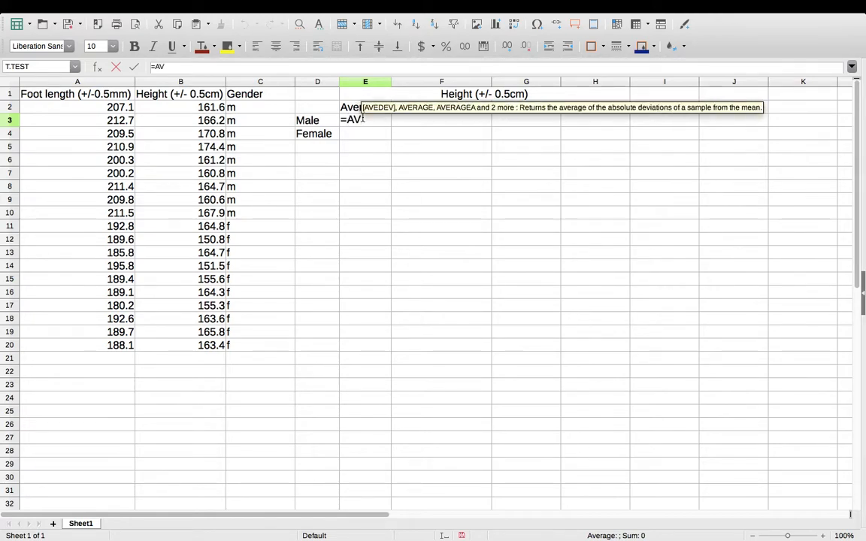
{"action": "type", "text": "R"}
{"action": "key", "text": "BackSpace"}
{"action": "type", "text": "E"}
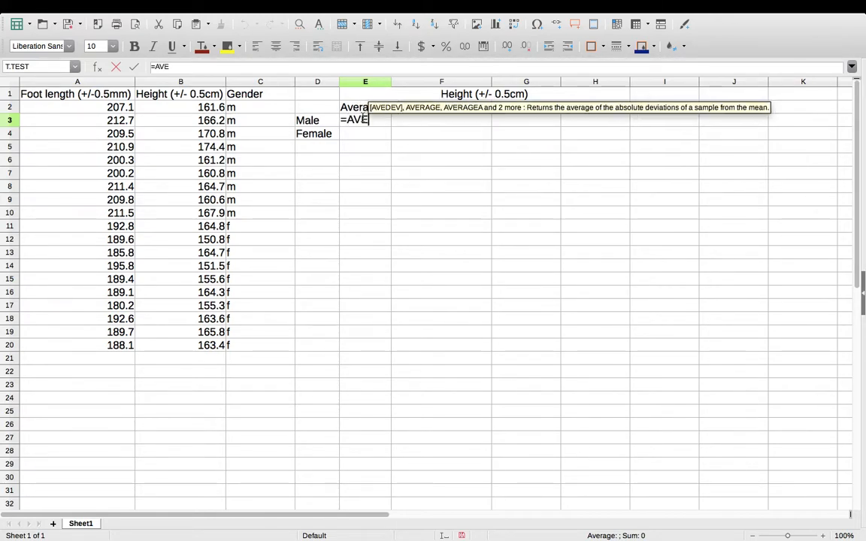
{"action": "type", "text": "RAGE("}
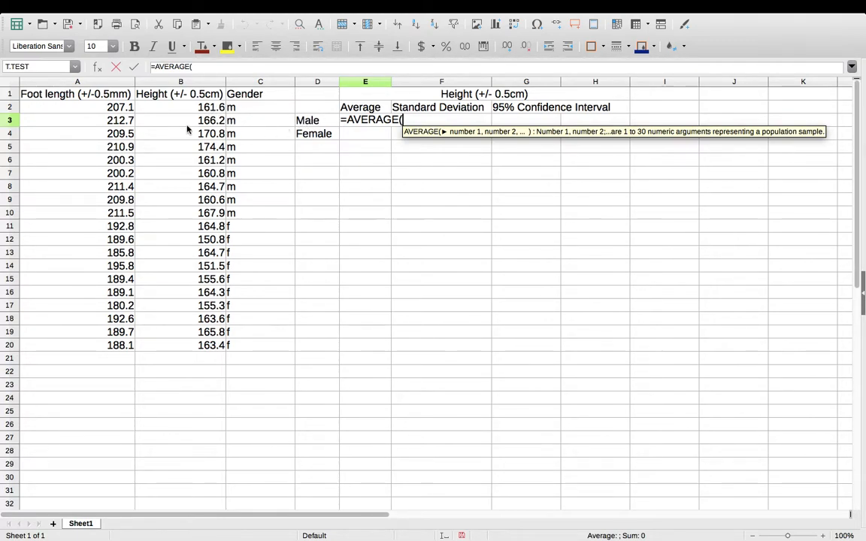
{"action": "left_click_drag", "start_coordinate": [192, 109], "coordinate": [201, 218]}
{"action": "key", "text": "Return"}
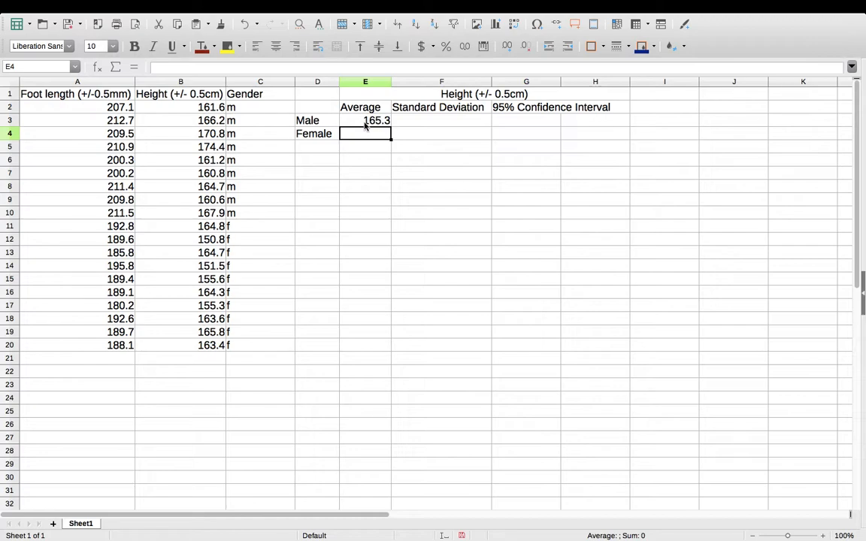
Format the male average in E3 as a number with 1 decimal place.
{"action": "left_click", "coordinate": [368, 124]}
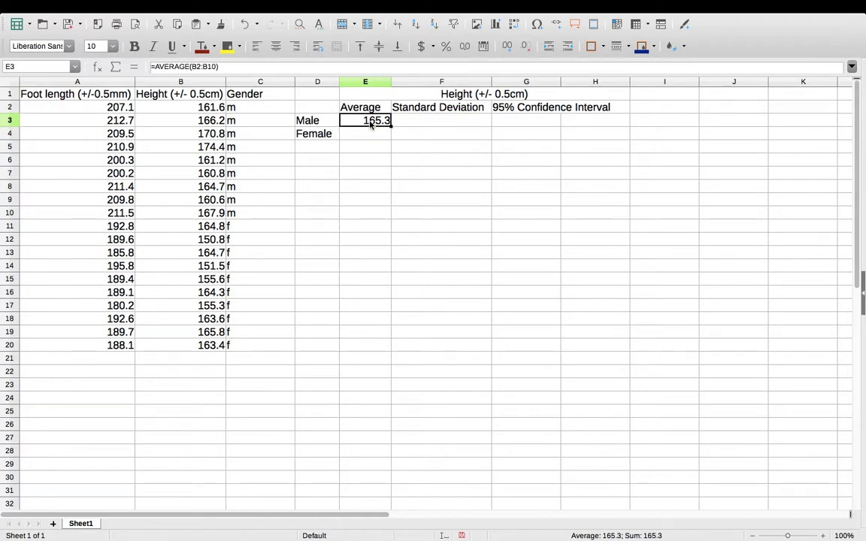
{"action": "right_click", "coordinate": [370, 125]}
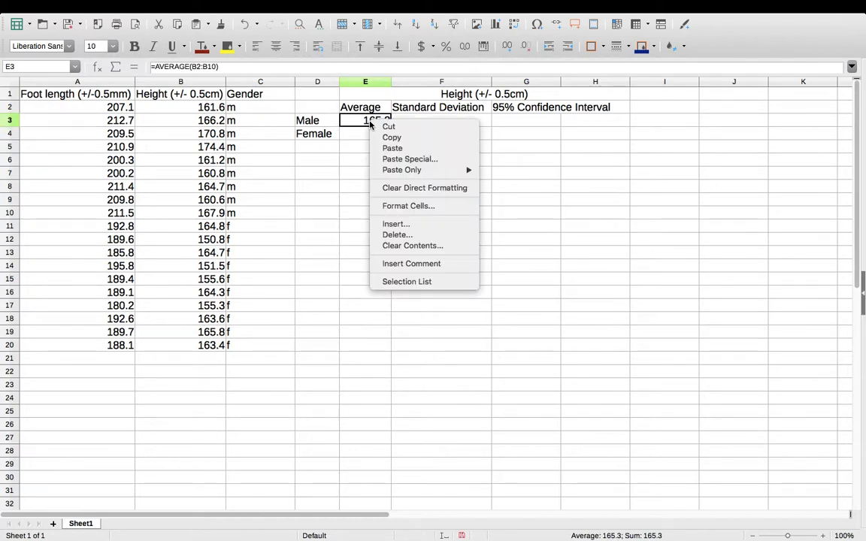
{"action": "left_click", "coordinate": [388, 207]}
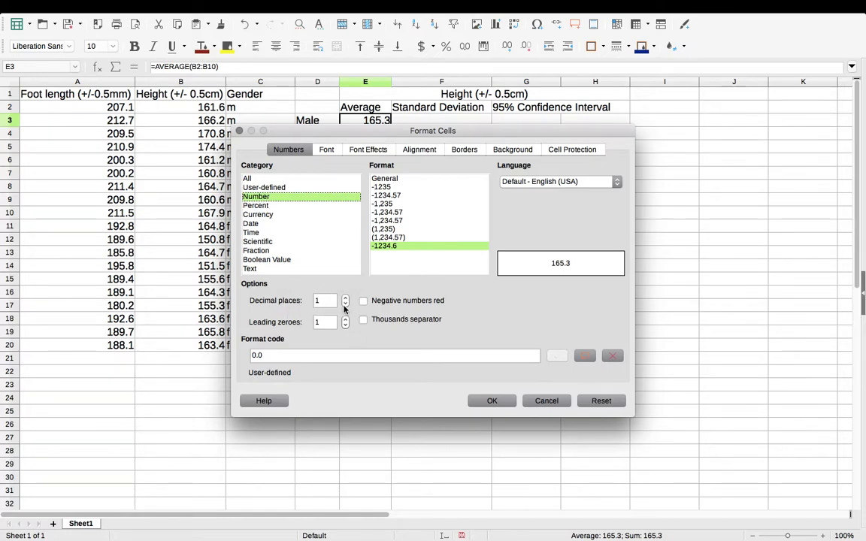
{"action": "left_click", "coordinate": [346, 299]}
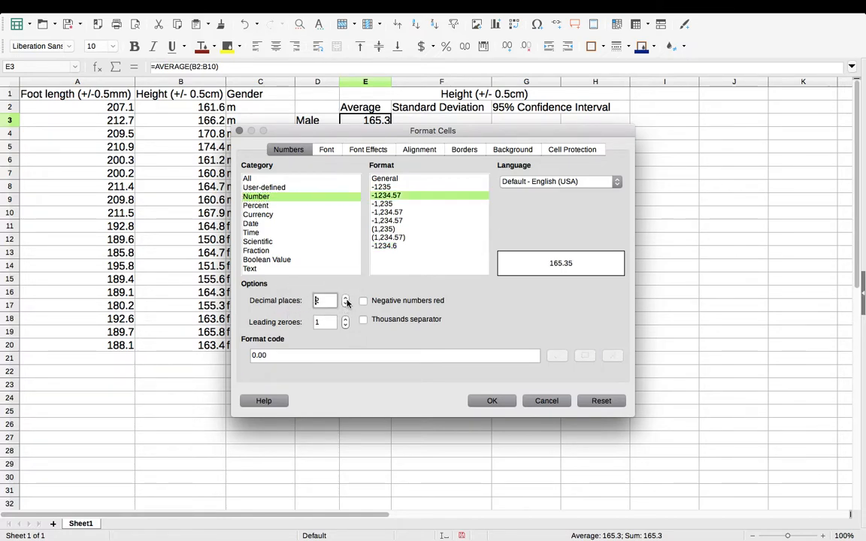
{"action": "left_click", "coordinate": [347, 303]}
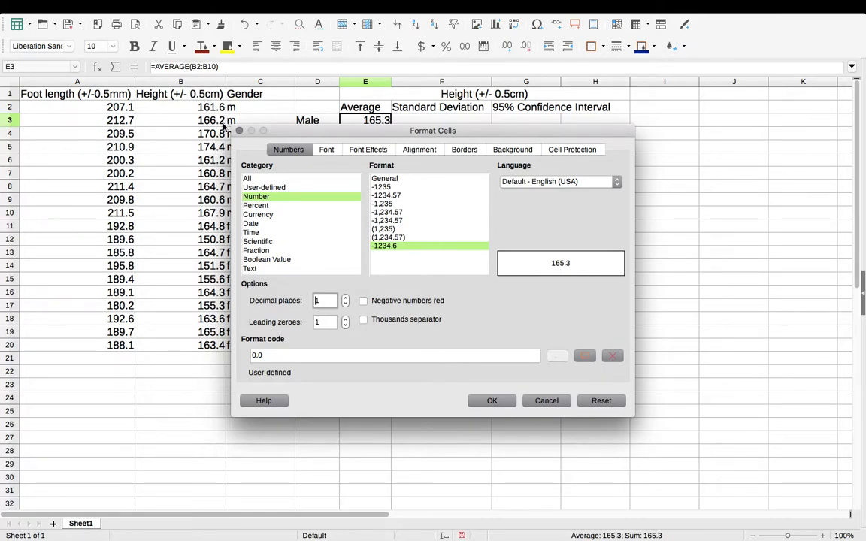
{"action": "left_click", "coordinate": [508, 404]}
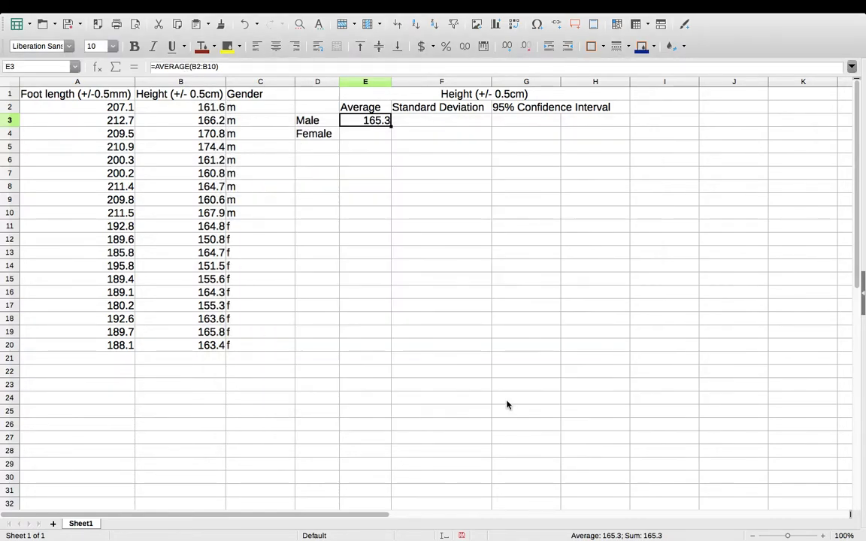
Calculate the average female height in E4 with the AVERAGE function over B11:B20.
{"action": "left_click", "coordinate": [366, 137]}
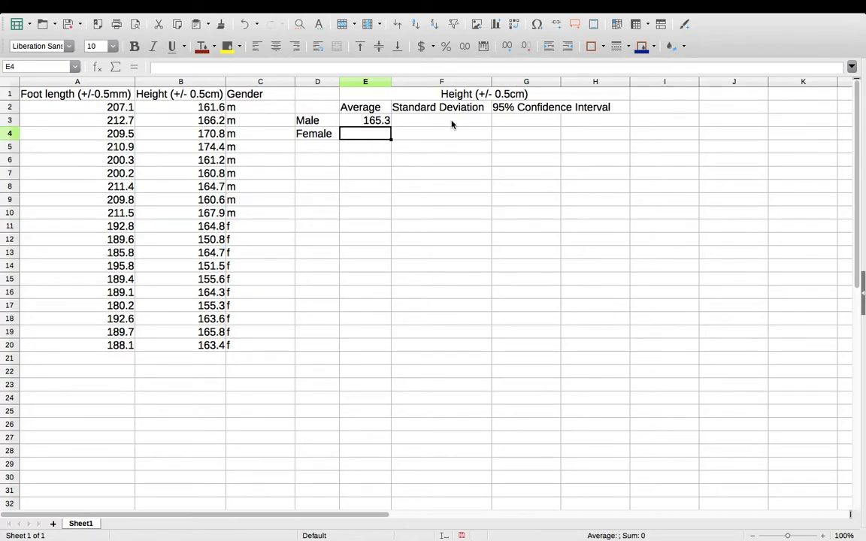
{"action": "type", "text": "=AVERAGE("}
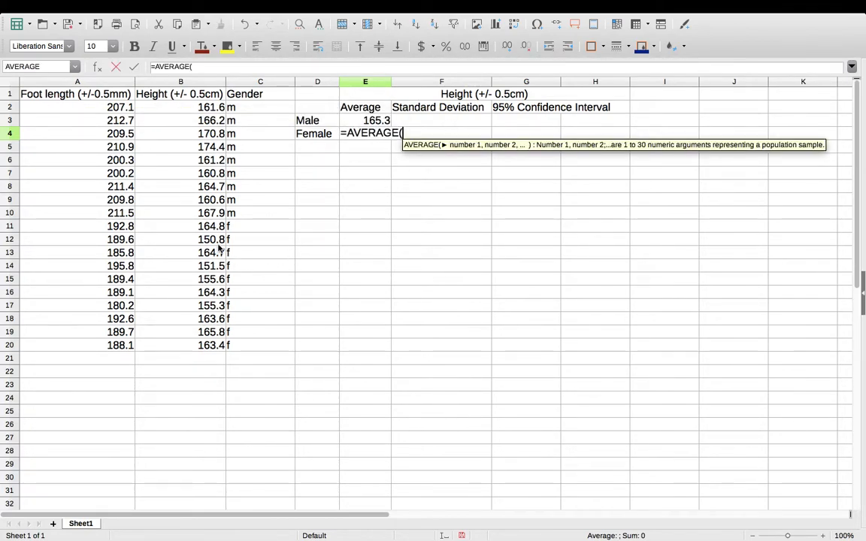
{"action": "left_click_drag", "start_coordinate": [204, 227], "coordinate": [210, 345]}
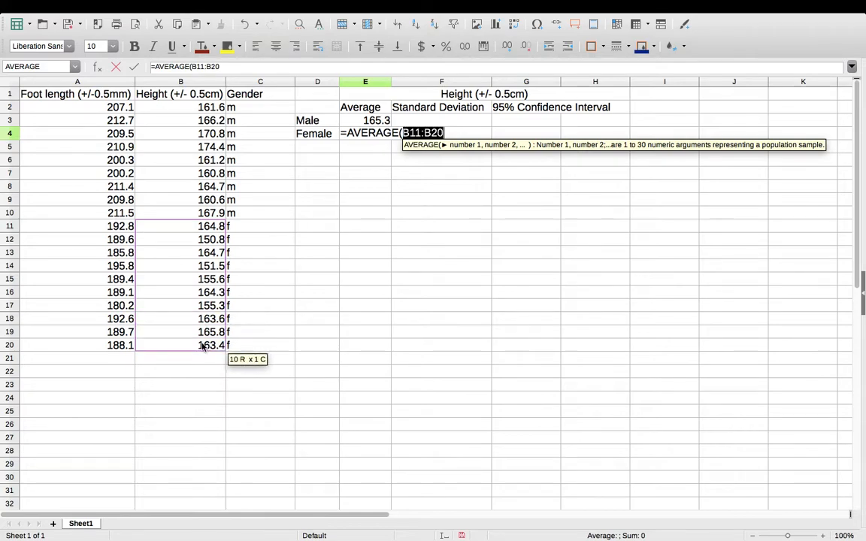
{"action": "key", "text": "Return"}
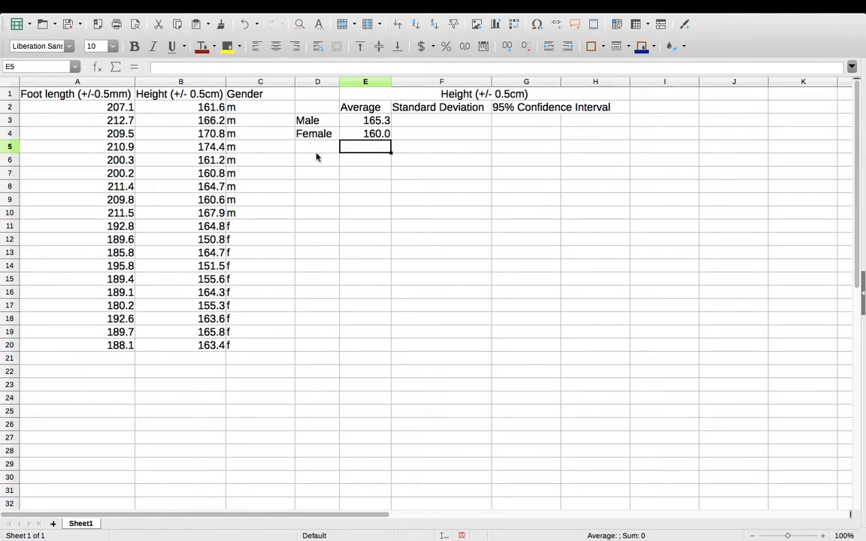
Calculate the standard deviation of the male heights in F3 with STDEV over B2:B10.
{"action": "left_click", "coordinate": [426, 122]}
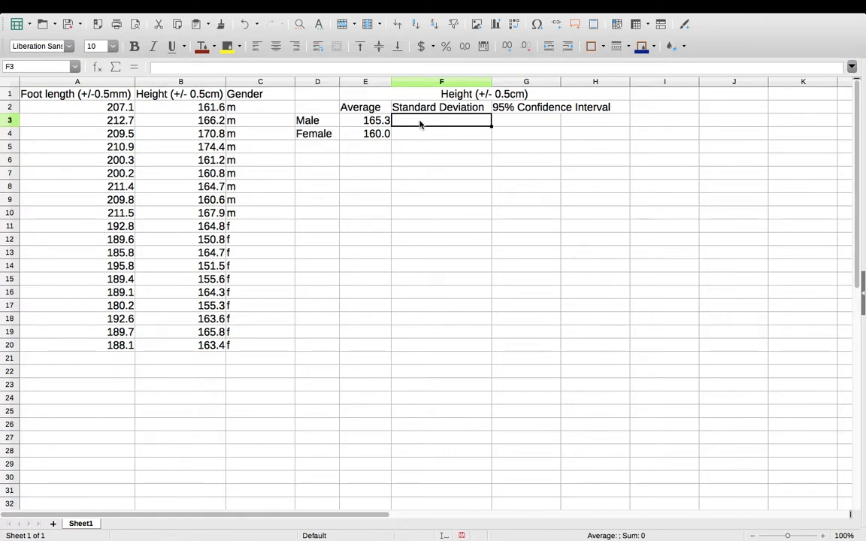
{"action": "type", "text": "=STDEV"}
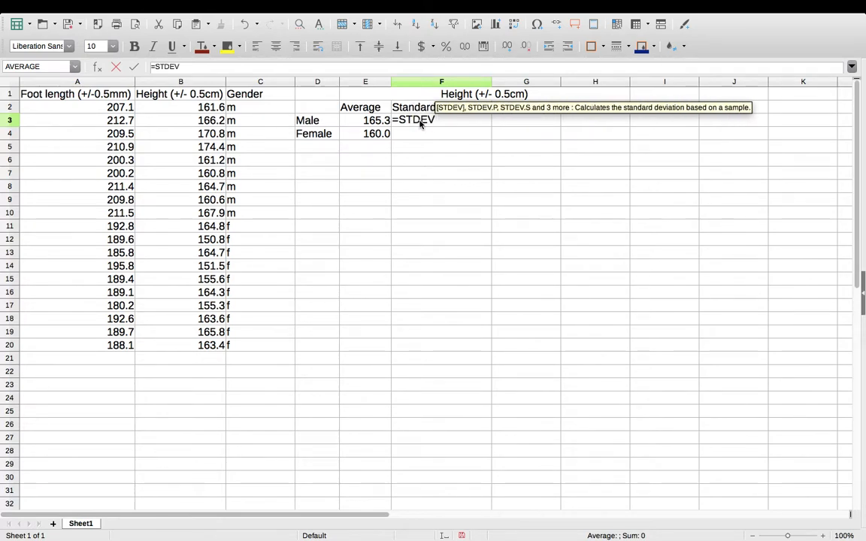
{"action": "type", "text": "("}
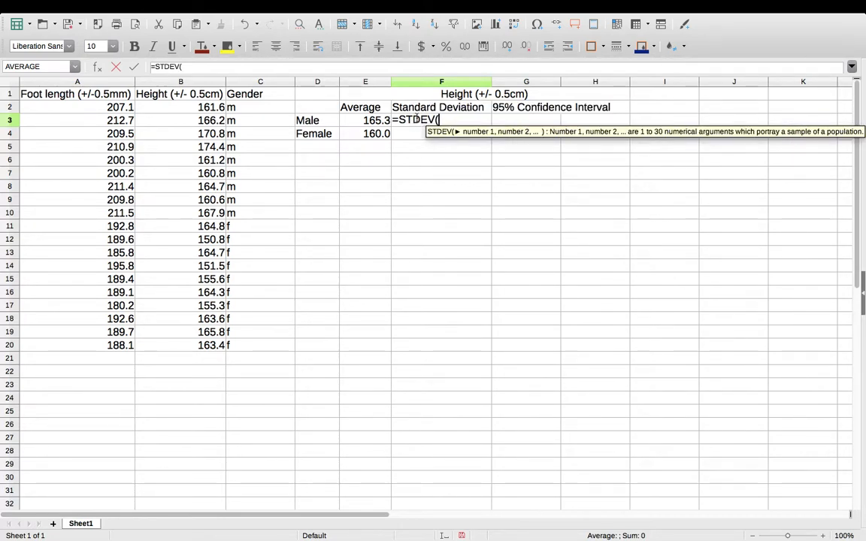
{"action": "left_click_drag", "start_coordinate": [193, 111], "coordinate": [194, 208]}
{"action": "key", "text": "Return"}
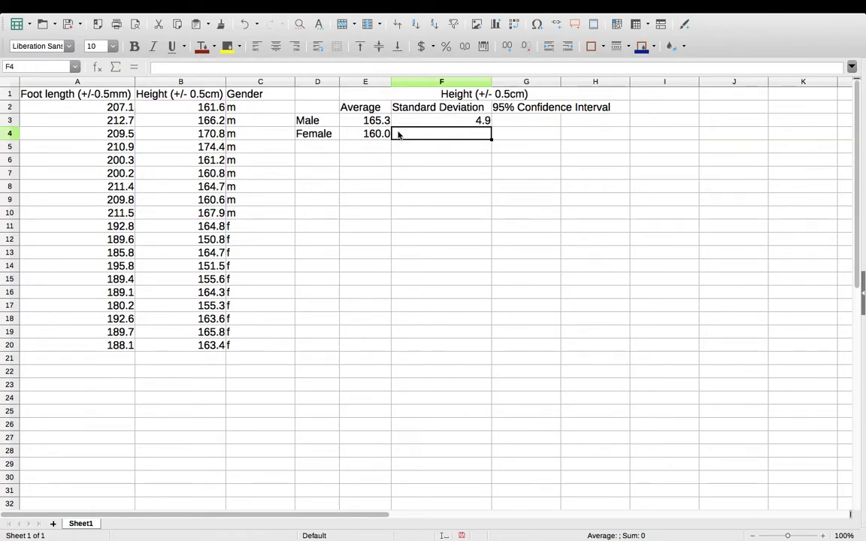
Calculate the standard deviation of the female heights in F4 with STDEV over B11:B20.
{"action": "type", "text": "="}
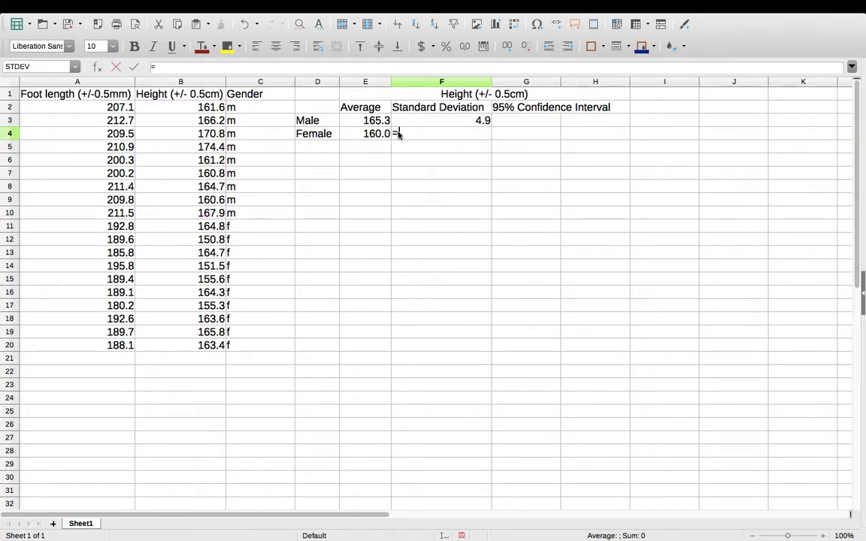
{"action": "type", "text": "STDEV"}
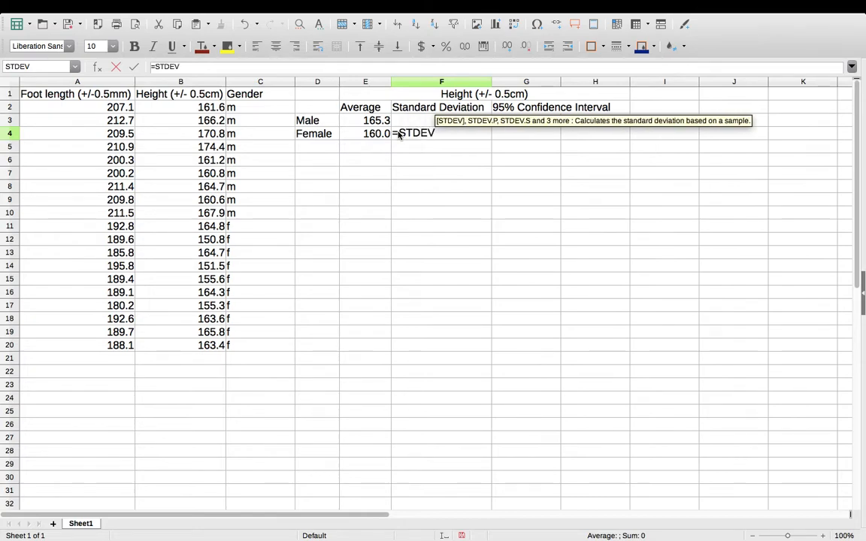
{"action": "type", "text": "("}
{"action": "left_click_drag", "start_coordinate": [190, 226], "coordinate": [199, 345]}
{"action": "key", "text": "Return"}
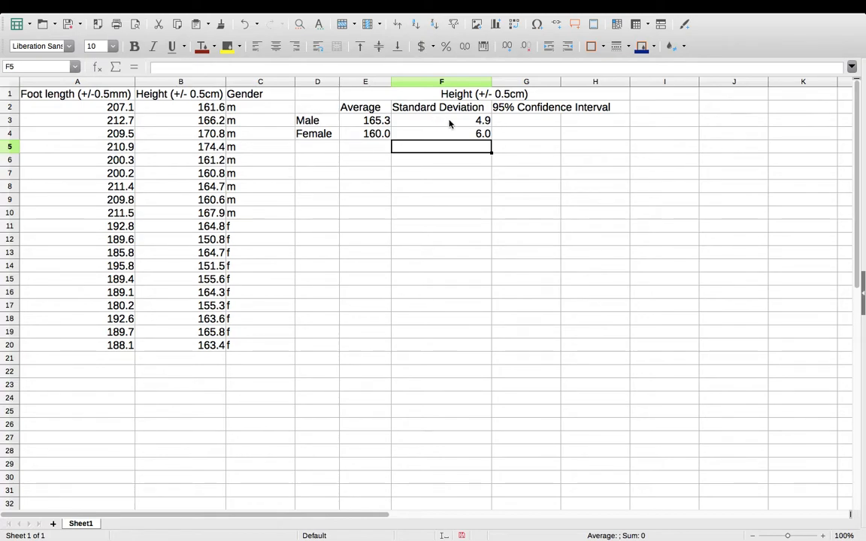
Calculate the male confidence margin in I3 with CONFIDENCE, using alpha 0.05, the standard deviation in F3 and sample size 9.
{"action": "left_click", "coordinate": [505, 120]}
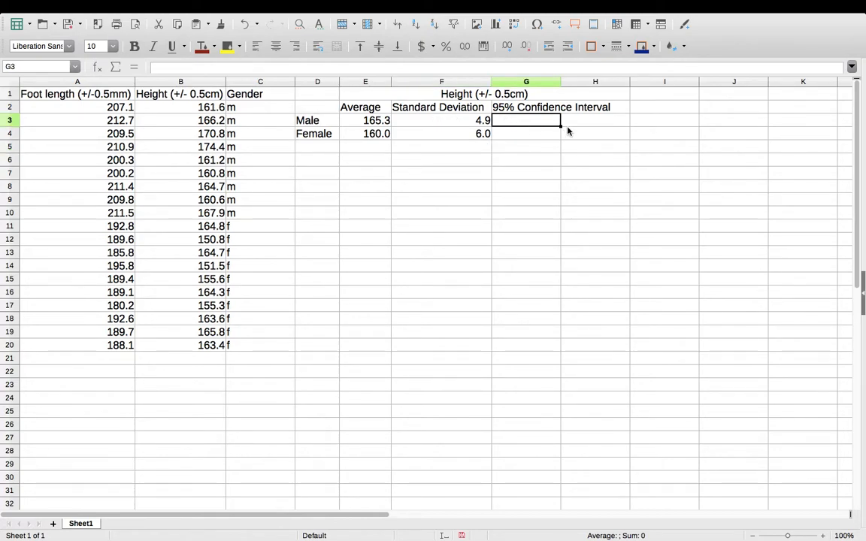
{"action": "left_click", "coordinate": [647, 119]}
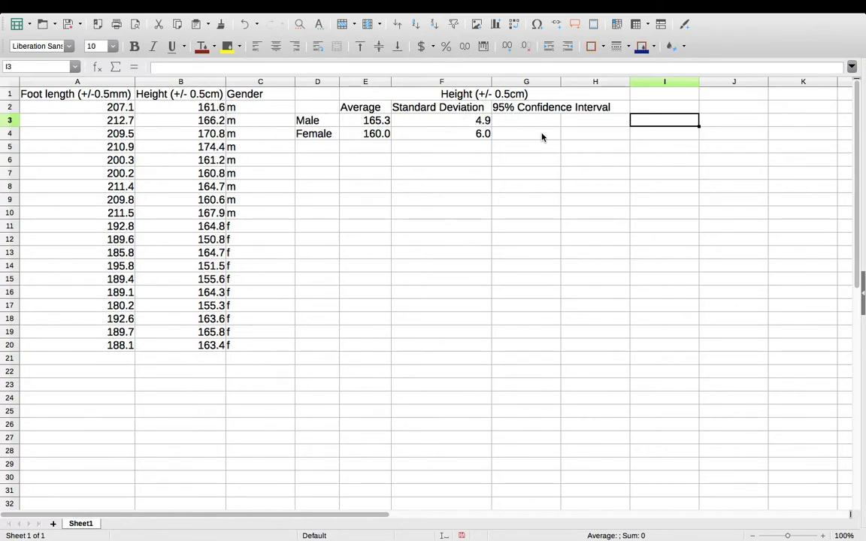
{"action": "type", "text": "=C"}
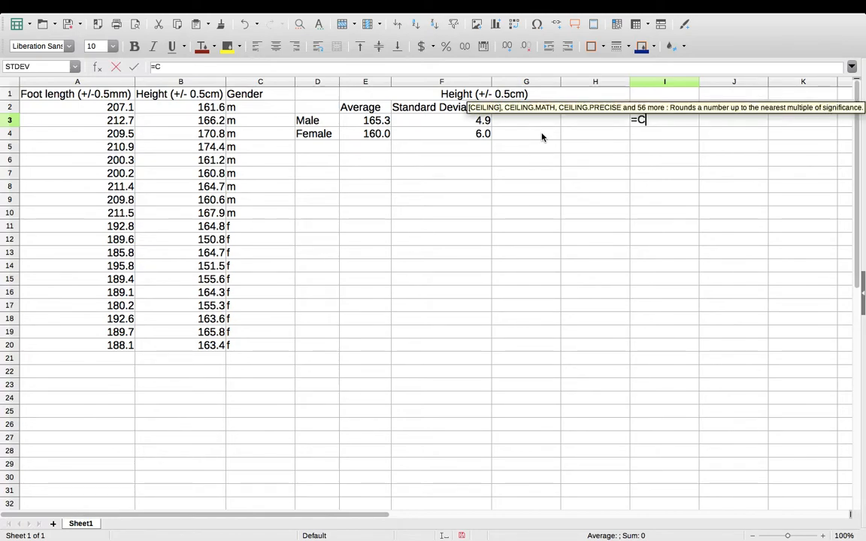
{"action": "type", "text": "ON"}
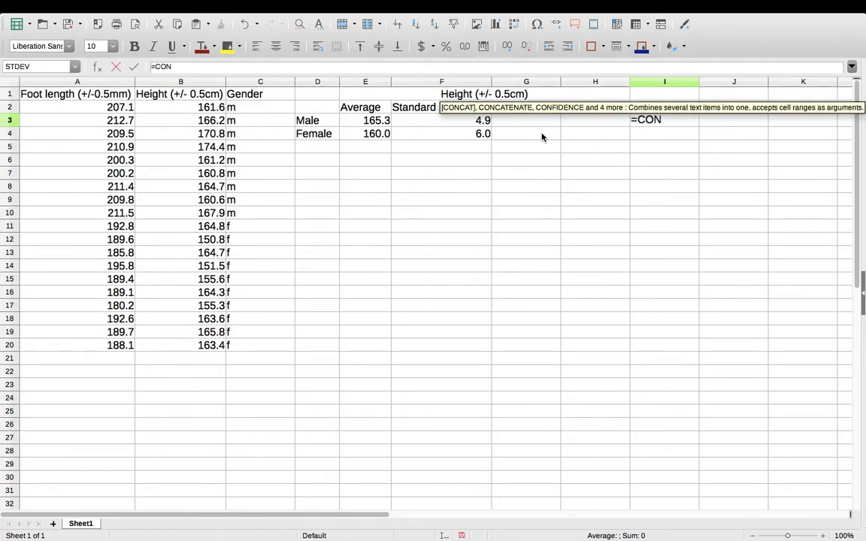
{"action": "type", "text": "FIDENCE"}
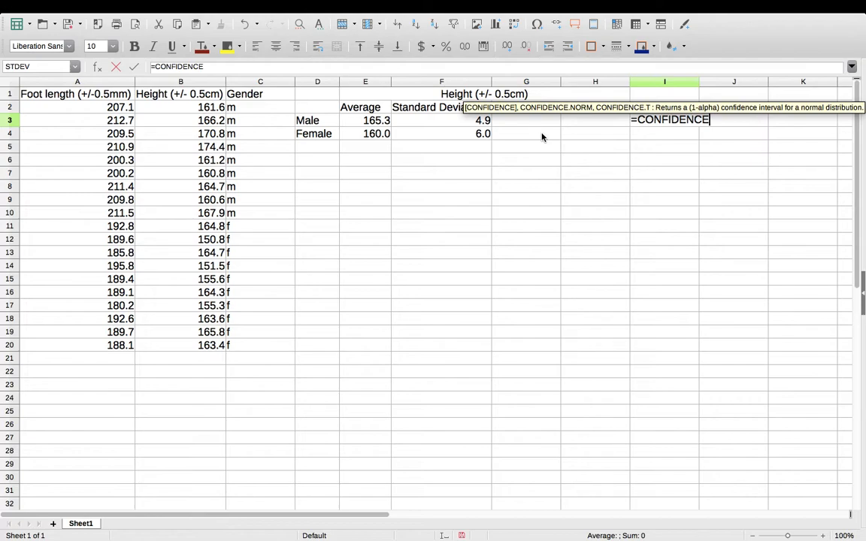
{"action": "type", "text": "("}
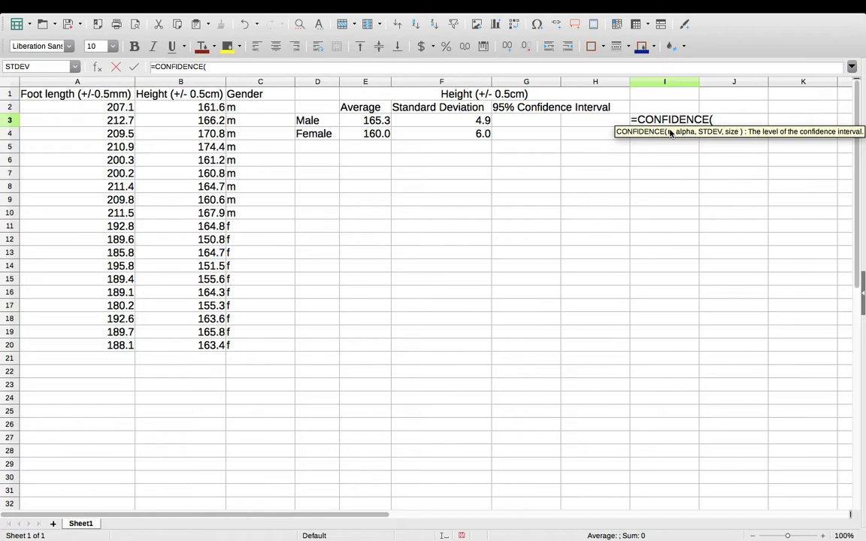
{"action": "type", "text": "0.05"}
{"action": "type", "text": ","}
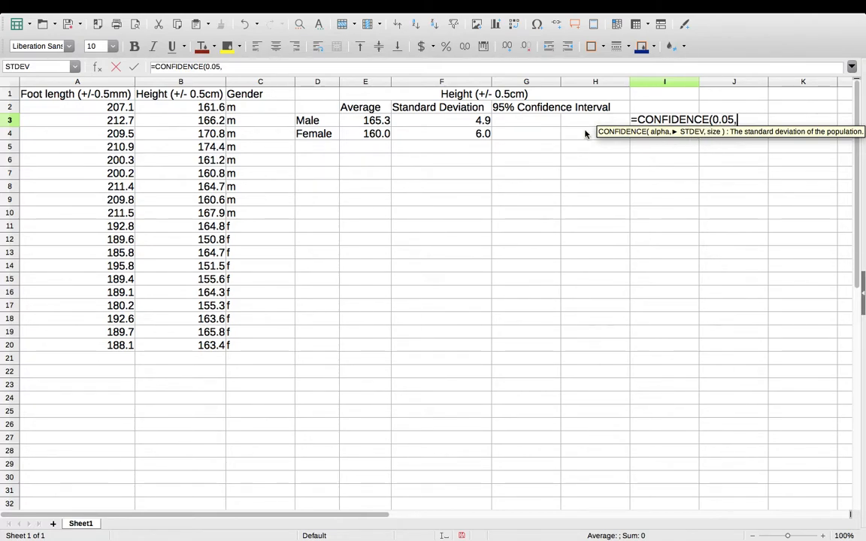
{"action": "left_click", "coordinate": [461, 125]}
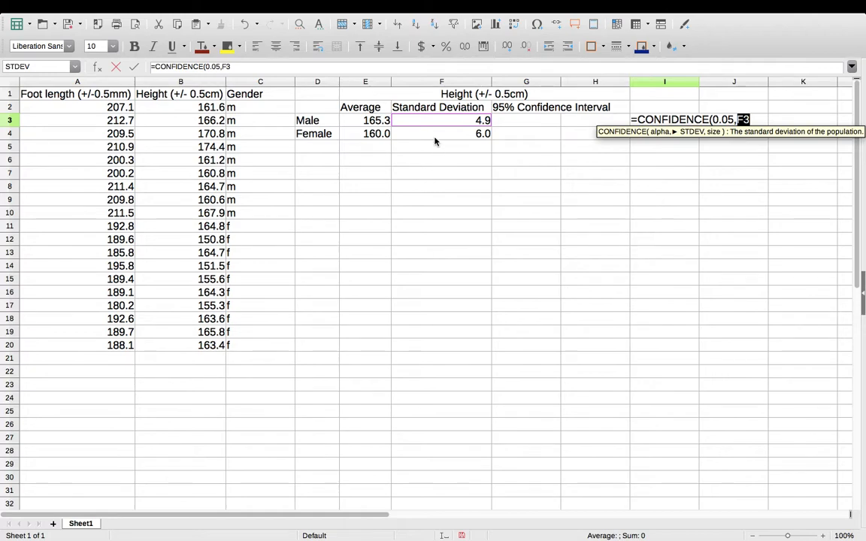
{"action": "type", "text": ",9"}
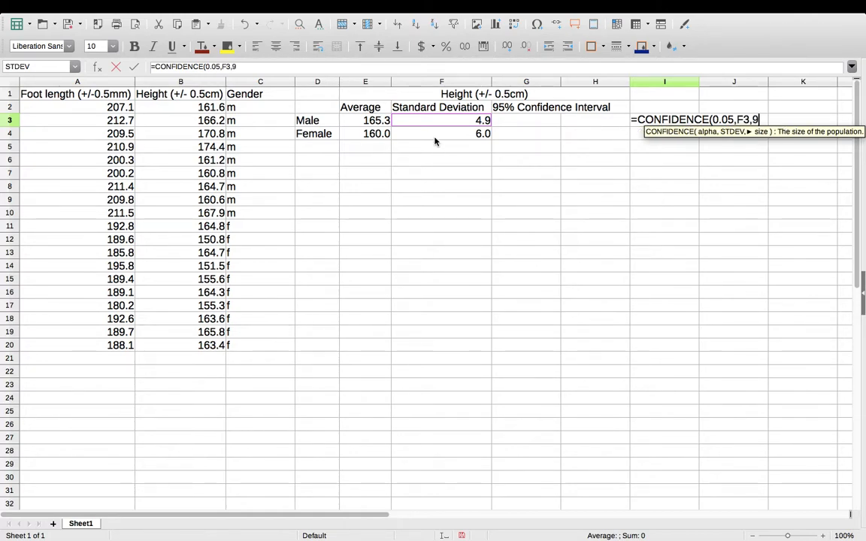
{"action": "key", "text": "Return"}
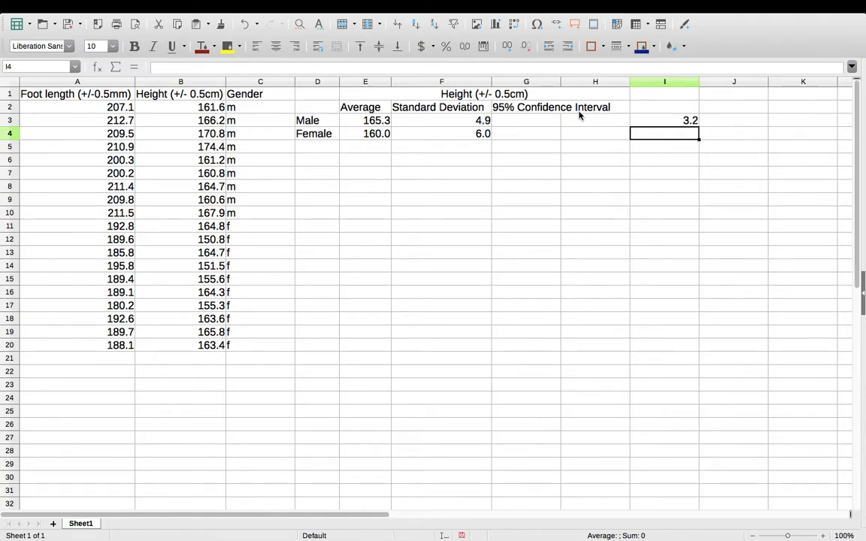
Calculate the lower limit of the male 95% confidence interval in G3 with the formula =E3-I3.
{"action": "left_click", "coordinate": [545, 122]}
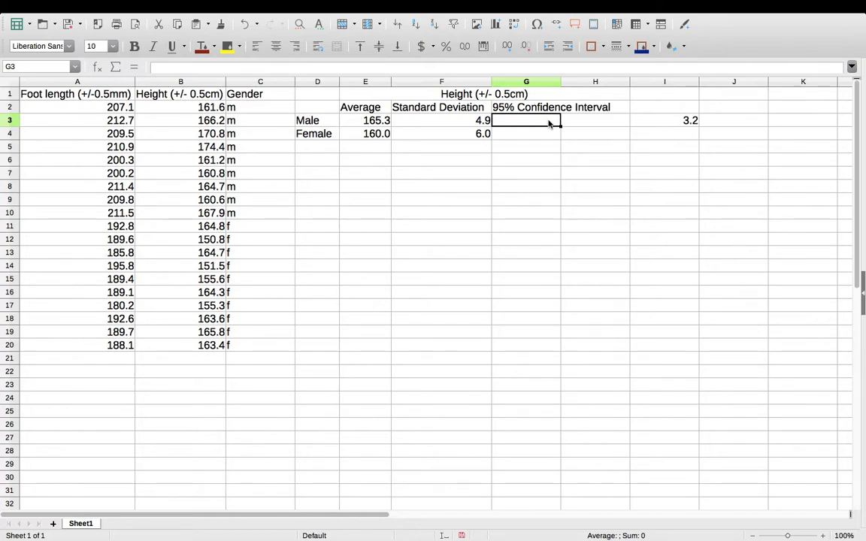
{"action": "type", "text": "="}
{"action": "left_click", "coordinate": [375, 122]}
{"action": "type", "text": "-"}
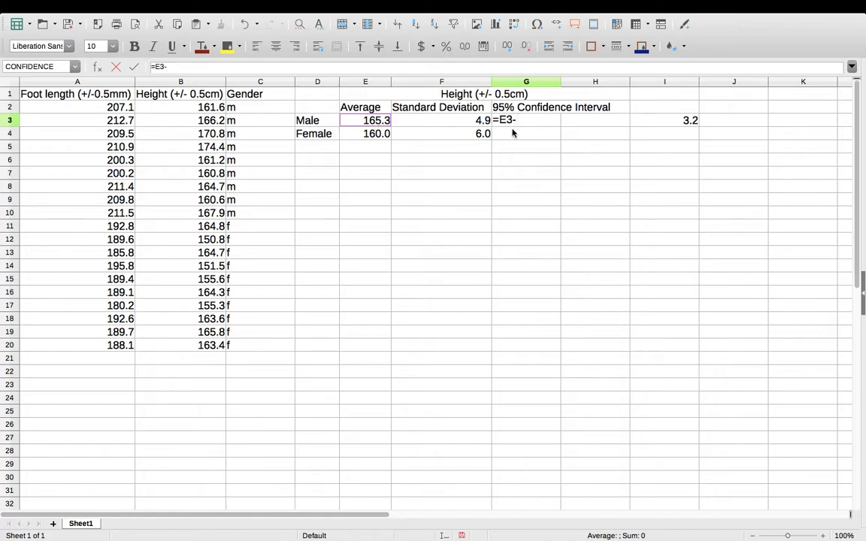
{"action": "left_click", "coordinate": [688, 122]}
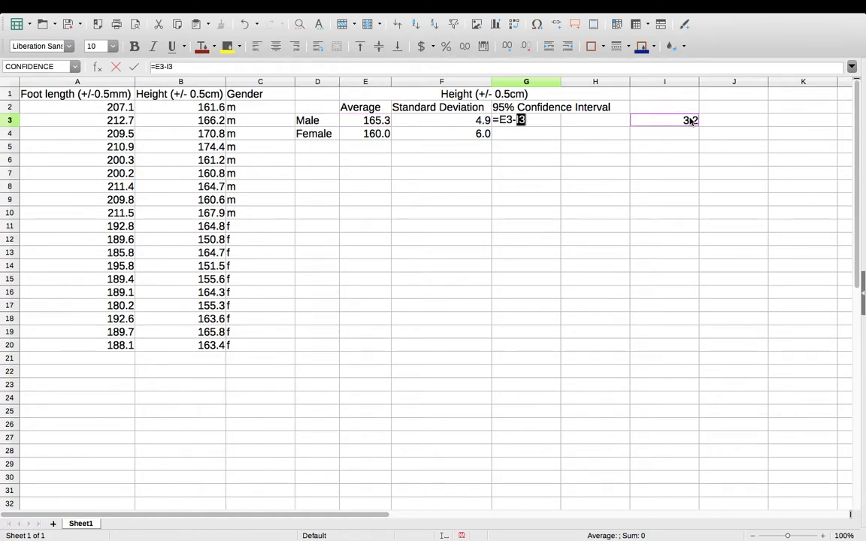
{"action": "key", "text": "Return"}
Calculate the upper limit of the male 95% confidence interval in H3 with the formula =E3+I3.
{"action": "left_click", "coordinate": [626, 124]}
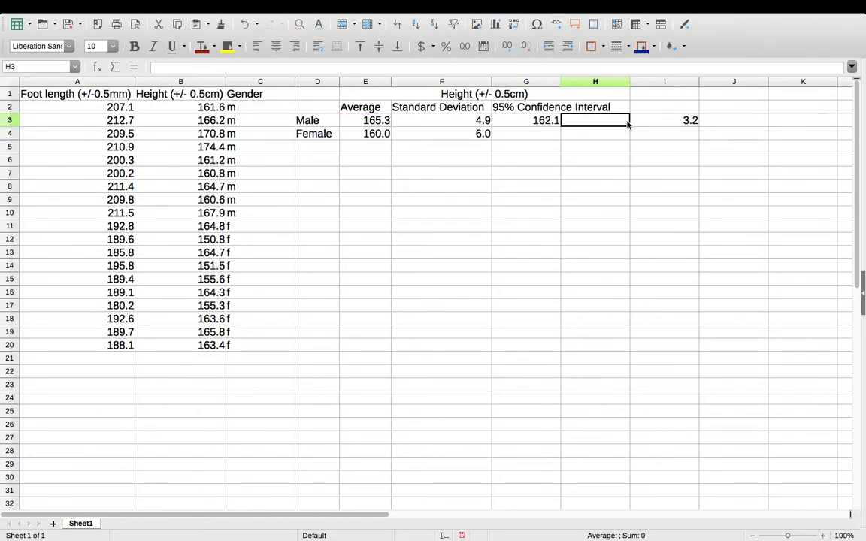
{"action": "type", "text": "="}
{"action": "left_click", "coordinate": [357, 124]}
{"action": "type", "text": "+"}
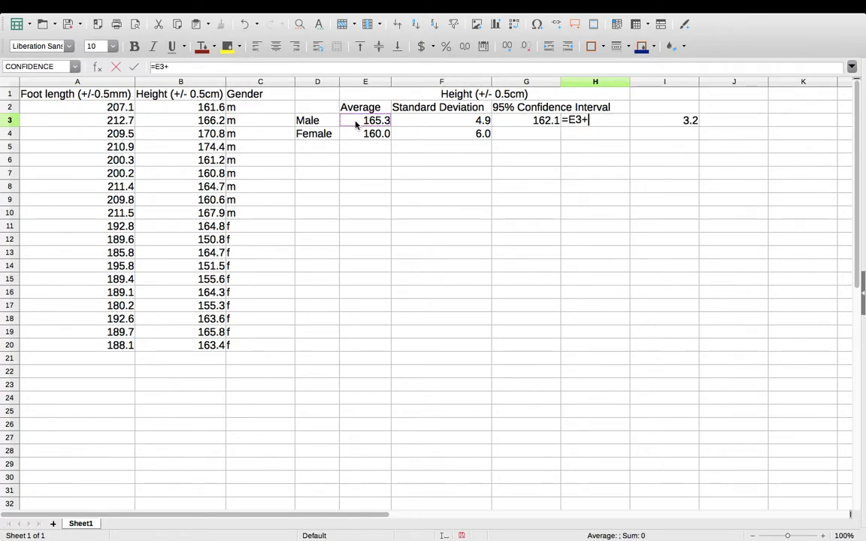
{"action": "left_click", "coordinate": [654, 120]}
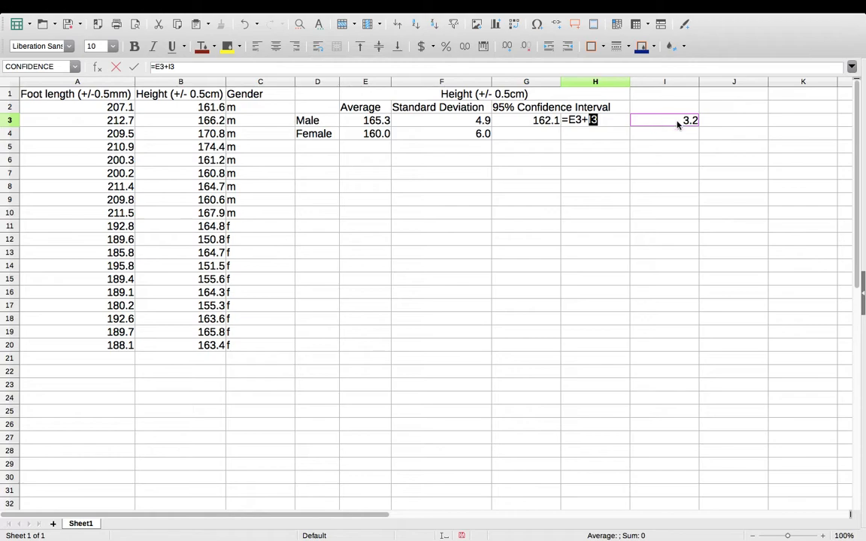
{"action": "key", "text": "Return"}
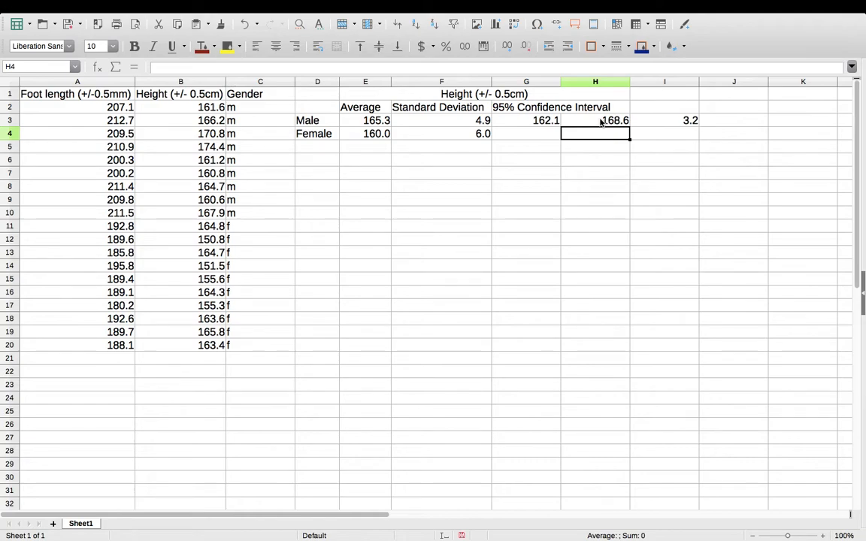
Copy the male CONFIDENCE formula from I3 into I4 so it refers to the female standard deviation in F4.
{"action": "left_click", "coordinate": [525, 135]}
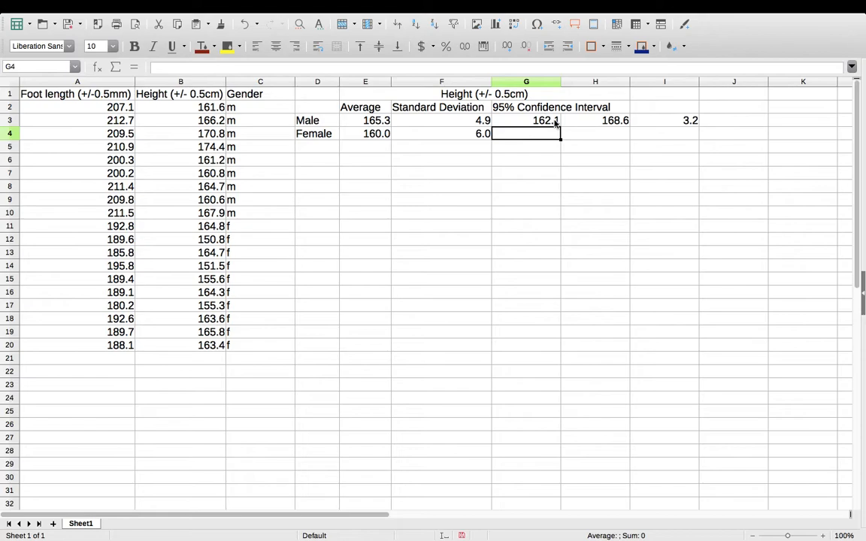
{"action": "left_click", "coordinate": [678, 137]}
{"action": "left_click", "coordinate": [683, 123]}
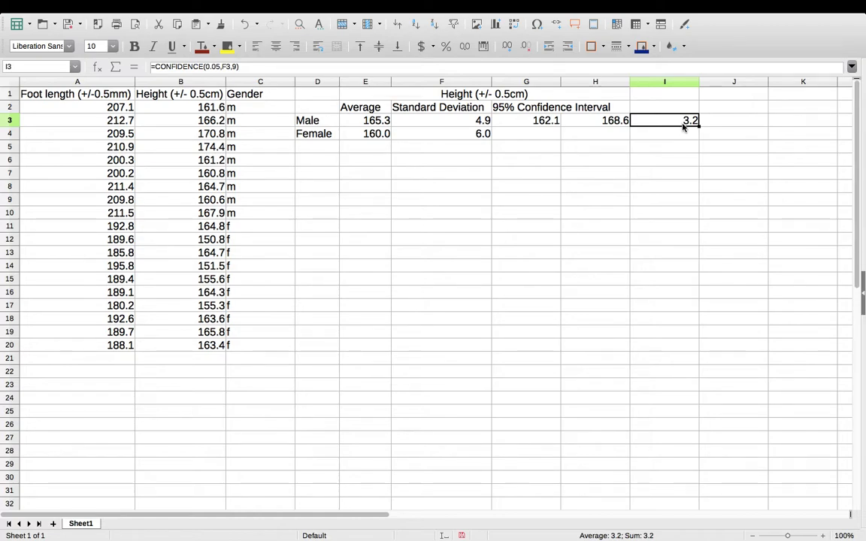
{"action": "left_click", "coordinate": [683, 132]}
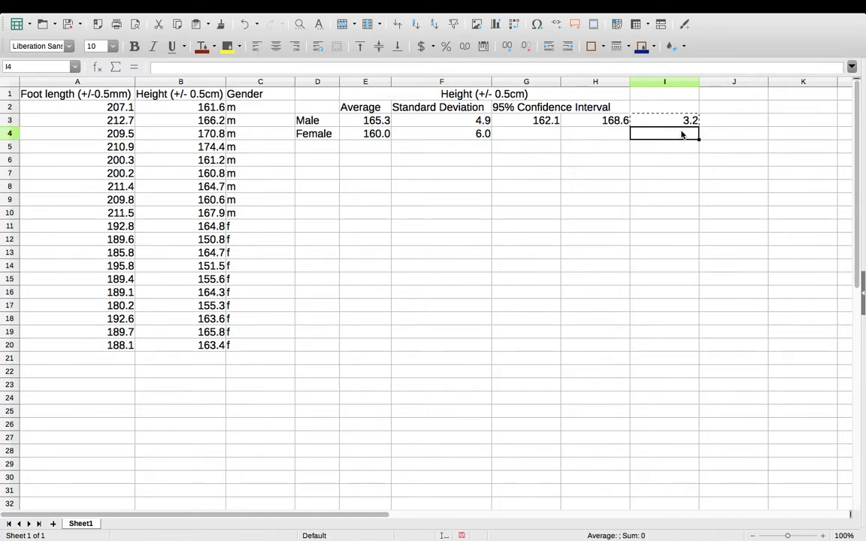
{"action": "type", "text": "=CONFIDENCE(0.05,F4,9)"}
Set the sample size in the female CONFIDENCE formula in I4 to 10.
{"action": "double_click", "coordinate": [679, 137]}
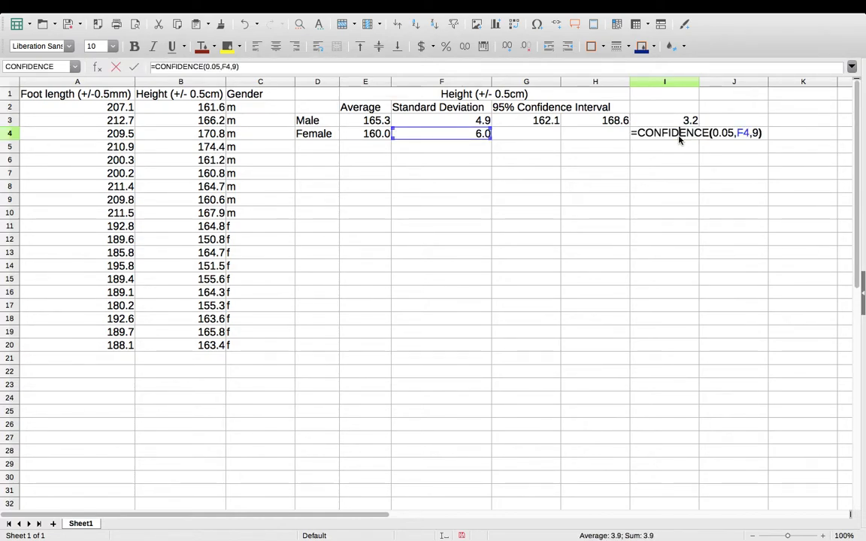
{"action": "left_click", "coordinate": [749, 134]}
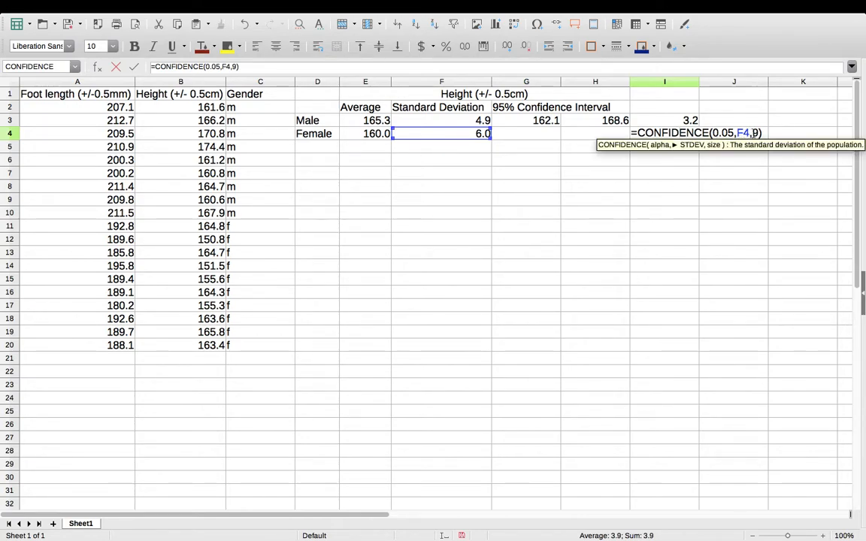
{"action": "left_click", "coordinate": [758, 133]}
{"action": "key", "text": "BackSpace"}
{"action": "type", "text": "10"}
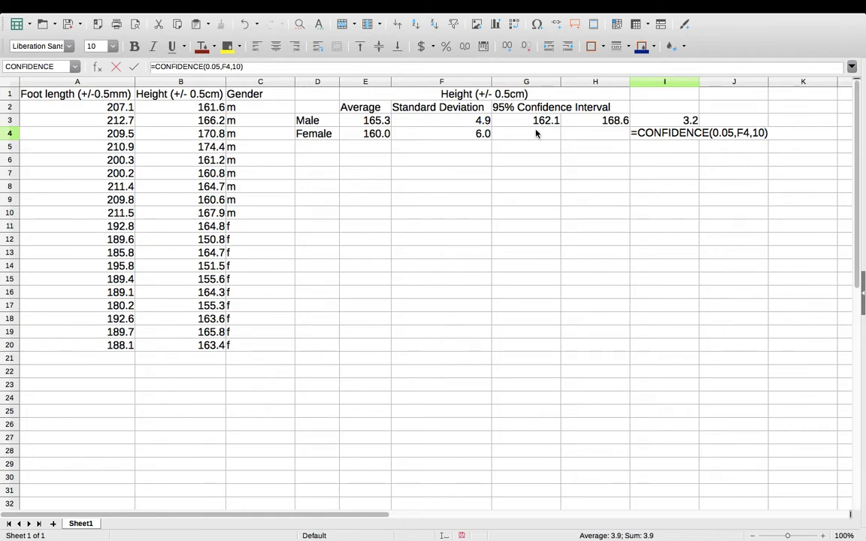
{"action": "key", "text": "Return"}
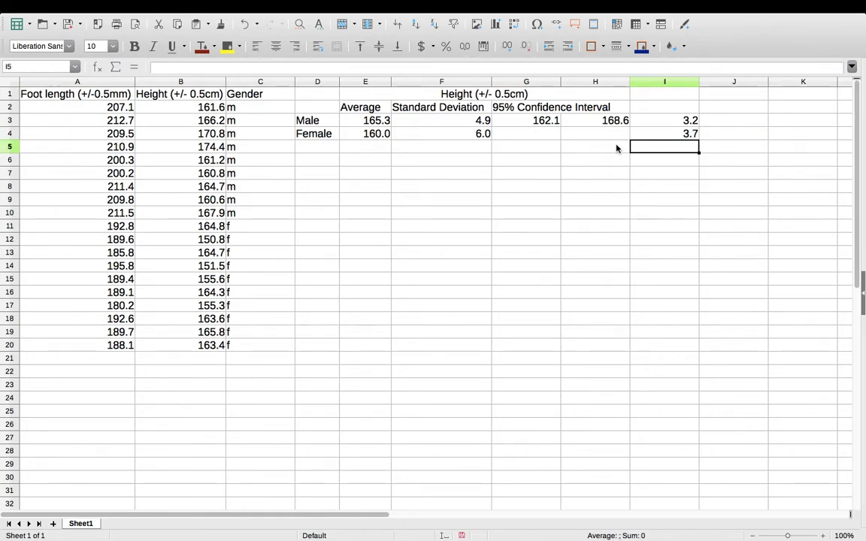
Fill the lower-limit formula from G3 down to G4 and check the cell references in the female formula.
{"action": "left_click", "coordinate": [555, 132]}
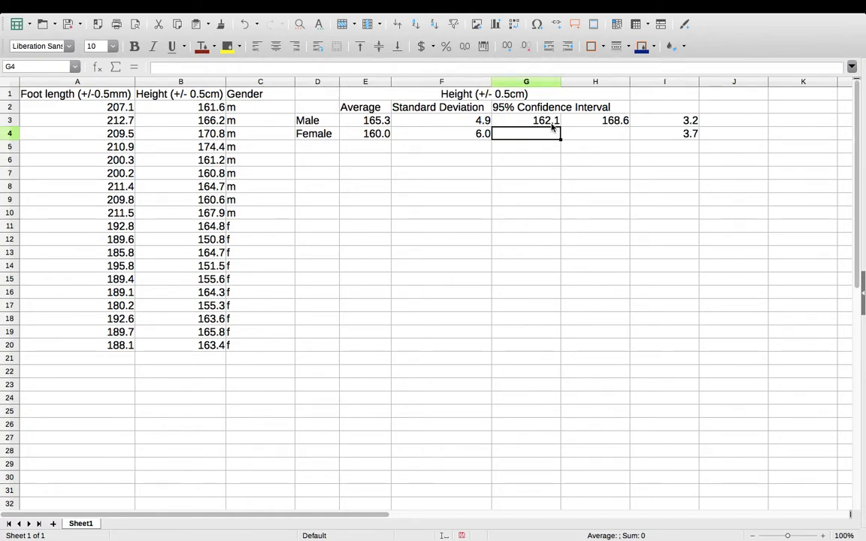
{"action": "left_click", "coordinate": [552, 125]}
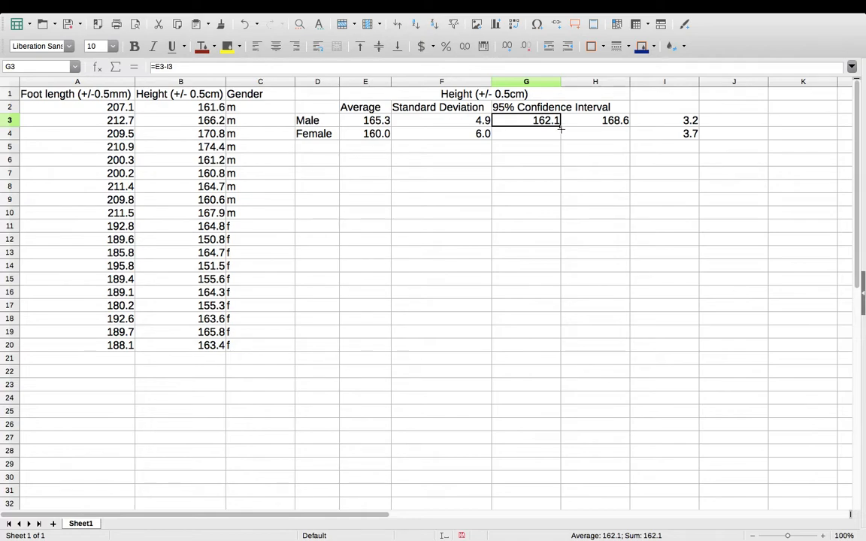
{"action": "left_click_drag", "start_coordinate": [560, 129], "coordinate": [558, 138]}
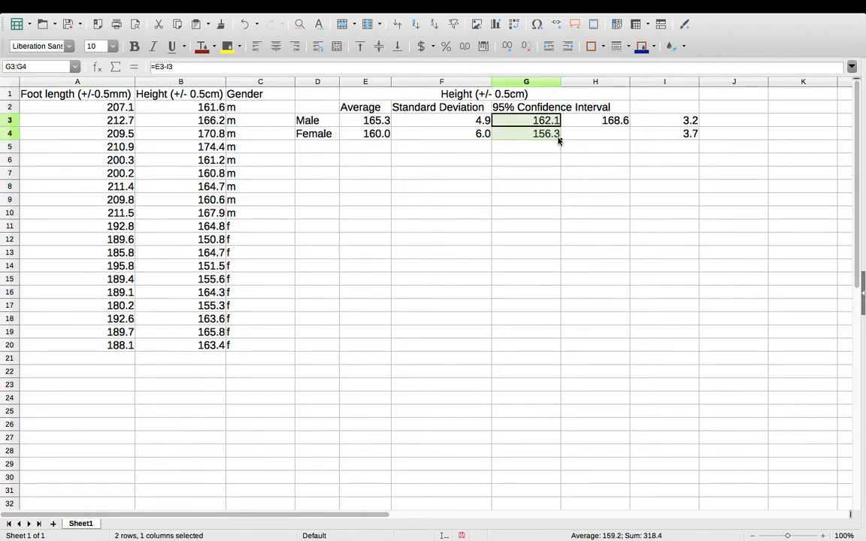
{"action": "left_click", "coordinate": [557, 139]}
{"action": "double_click", "coordinate": [557, 140]}
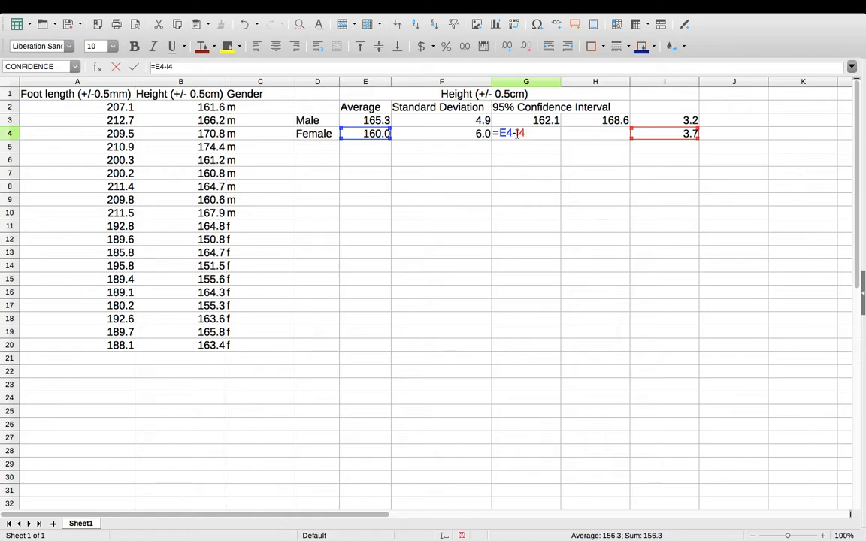
{"action": "key", "text": "Return"}
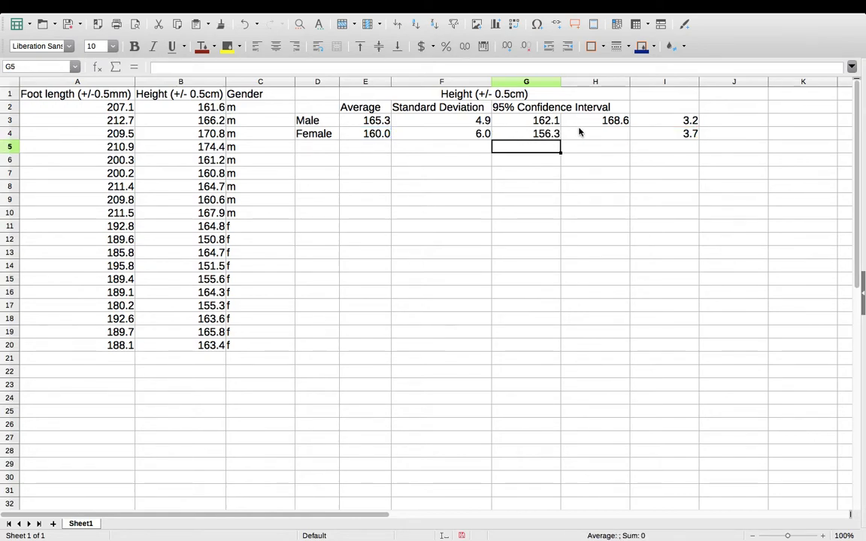
Fill the upper-limit formula from H3 down to H4 and check its references to E4 and I4.
{"action": "left_click", "coordinate": [594, 121]}
{"action": "left_click_drag", "start_coordinate": [630, 127], "coordinate": [626, 136]}
{"action": "left_click", "coordinate": [626, 137]}
{"action": "double_click", "coordinate": [626, 137]}
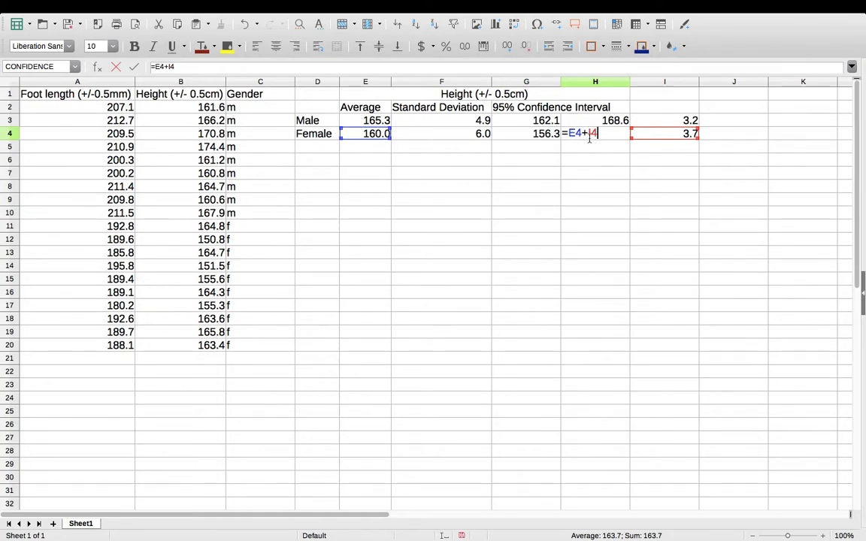
{"action": "key", "text": "Return"}
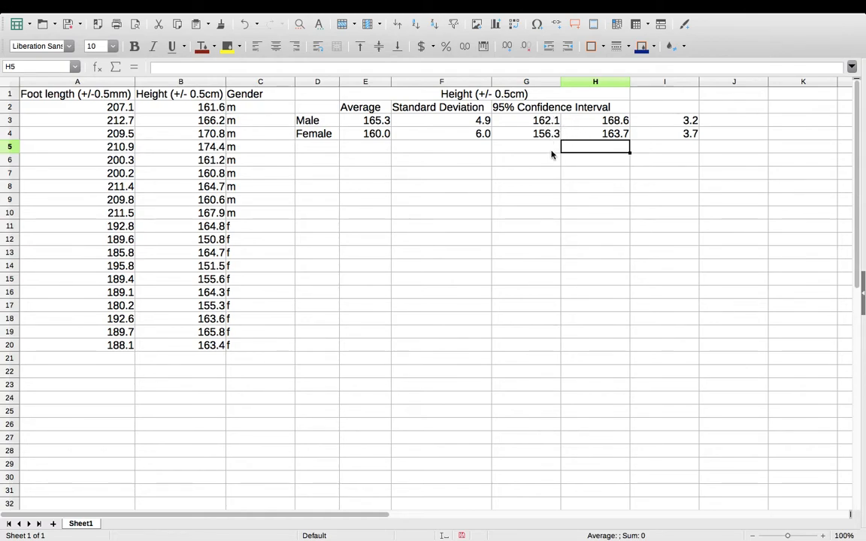
Run a t-test in E8 with T.TEST comparing heights B2:B10 and B11:B20, using mode 2 and type 2.
{"action": "left_click", "coordinate": [385, 198]}
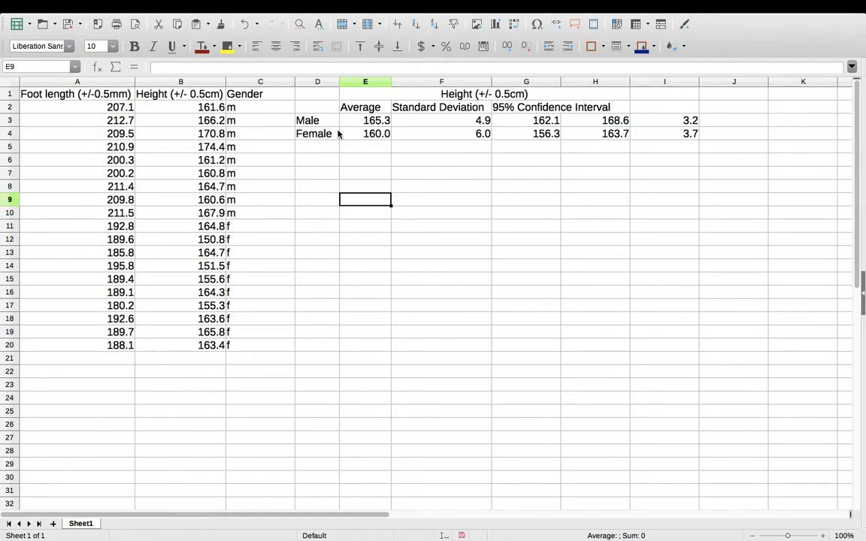
{"action": "left_click", "coordinate": [360, 188]}
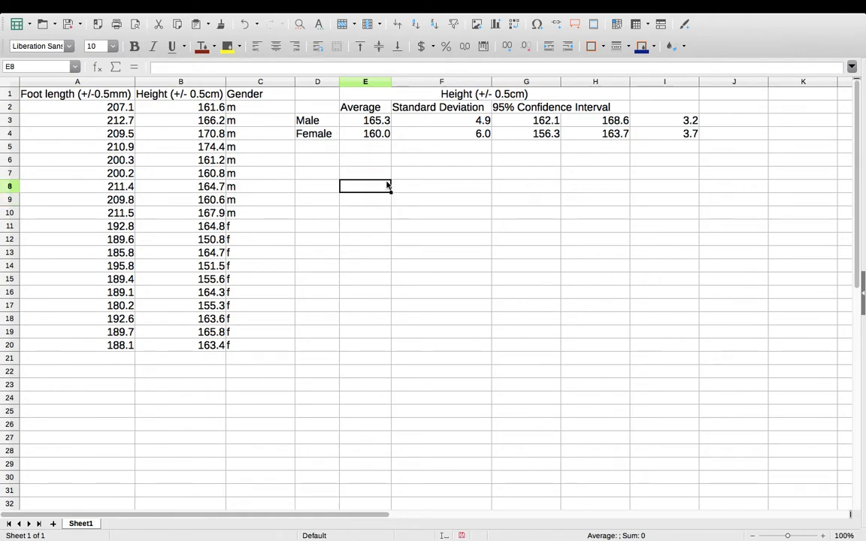
{"action": "type", "text": "="}
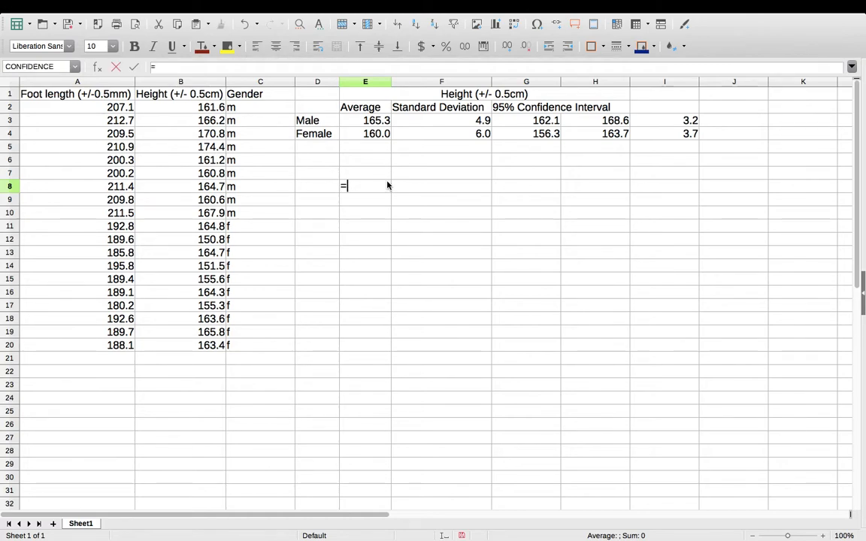
{"action": "type", "text": "T."}
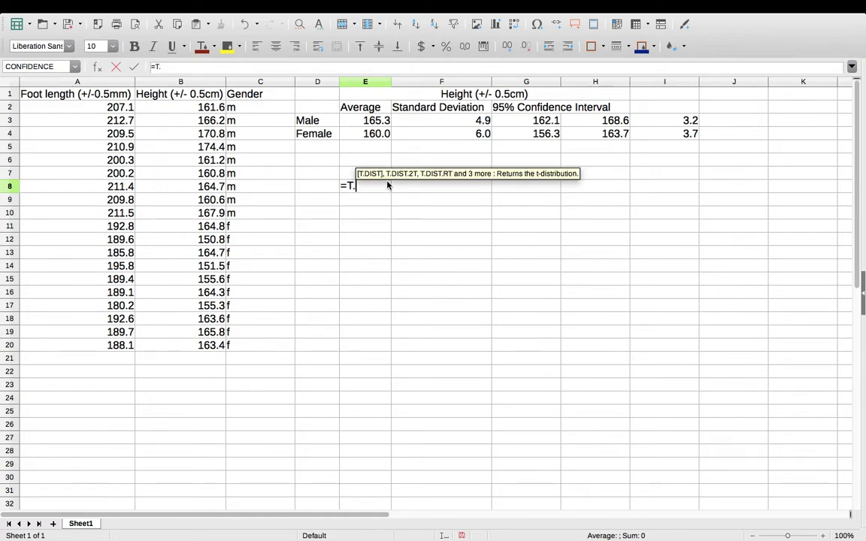
{"action": "type", "text": "TEST("}
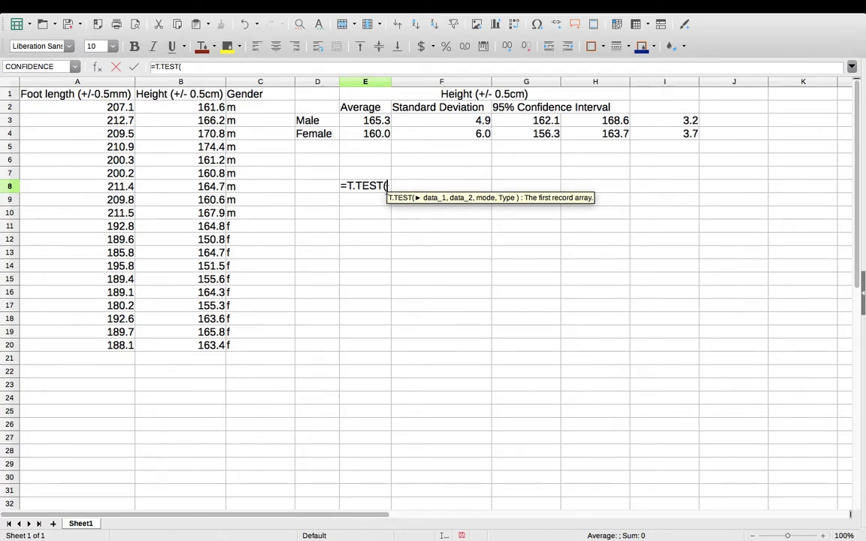
{"action": "left_click_drag", "start_coordinate": [194, 108], "coordinate": [183, 346]}
{"action": "type", "text": ","}
{"action": "left_click", "coordinate": [186, 230]}
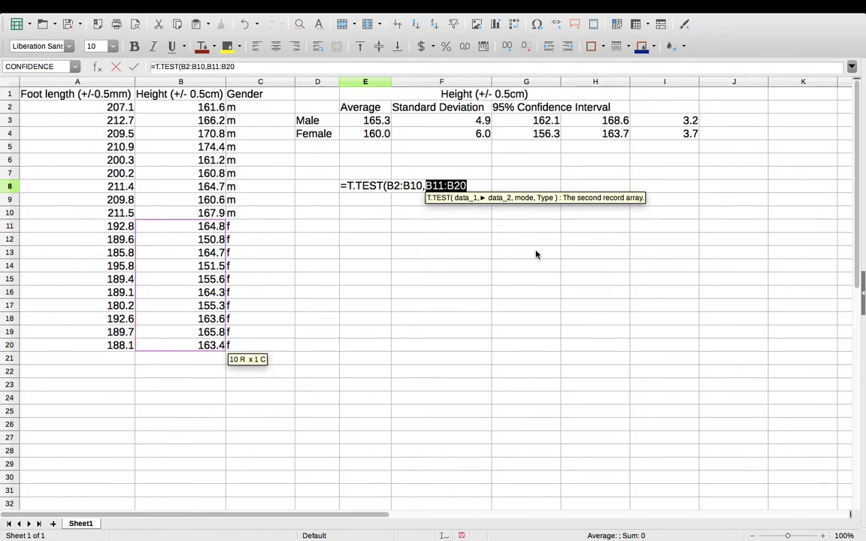
{"action": "type", "text": ","}
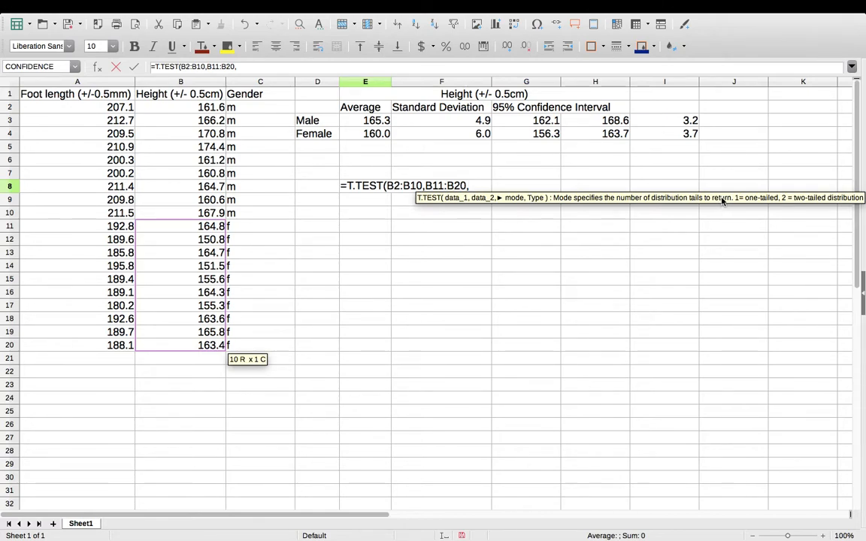
{"action": "type", "text": "2,"}
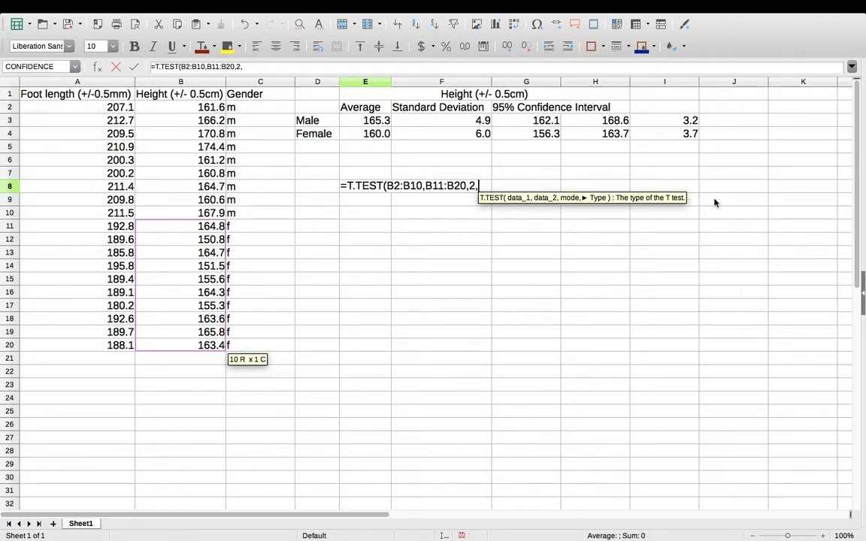
{"action": "type", "text": "2"}
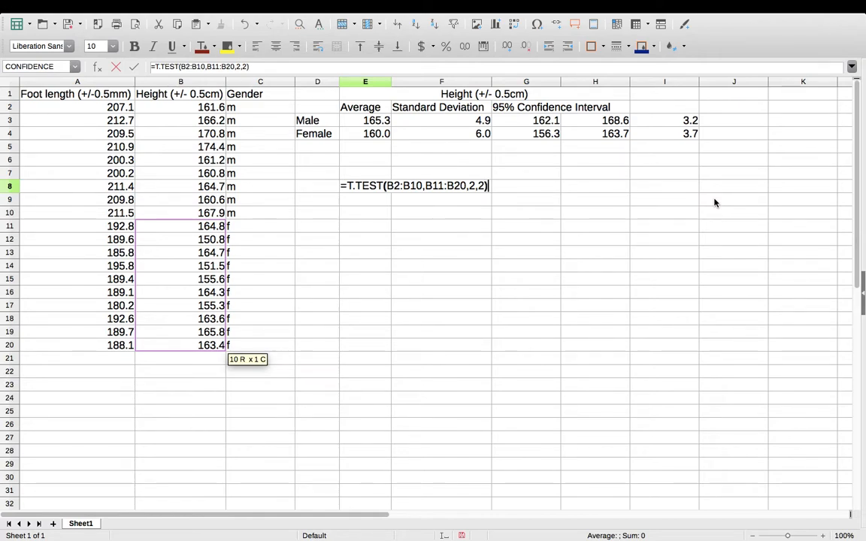
{"action": "key", "text": "Return"}
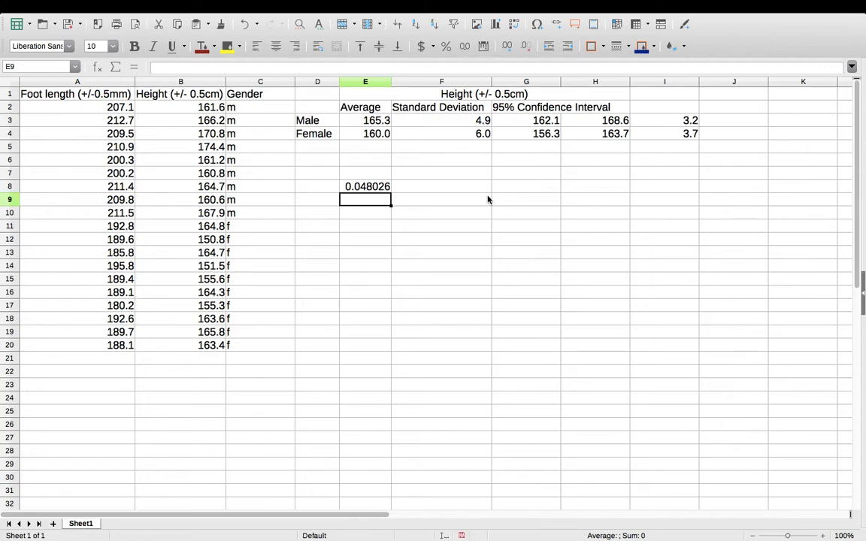
Label the t-test result by entering "P-value:" in D8.
{"action": "left_click", "coordinate": [371, 189]}
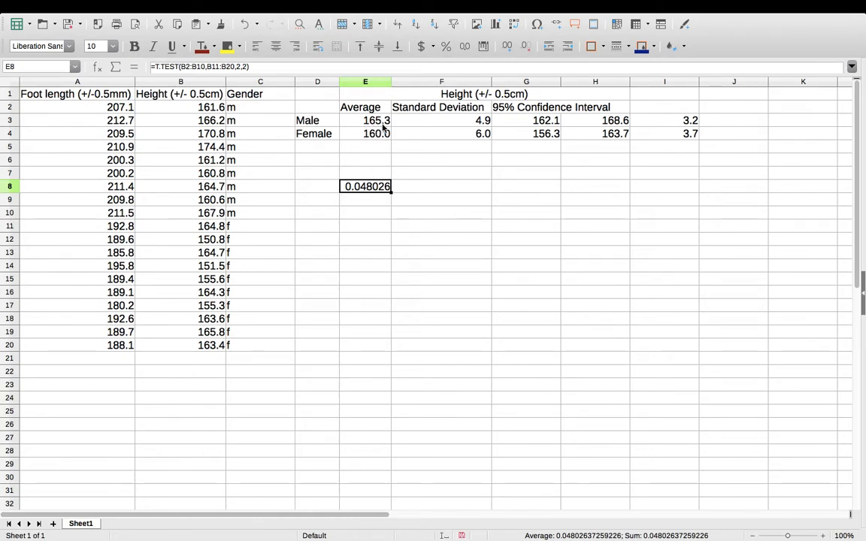
{"action": "left_click", "coordinate": [367, 171]}
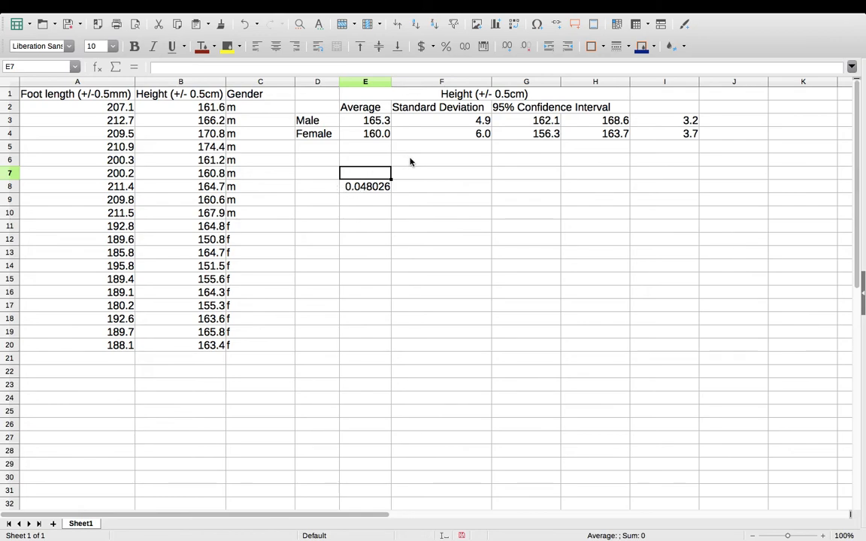
{"action": "left_click", "coordinate": [321, 188]}
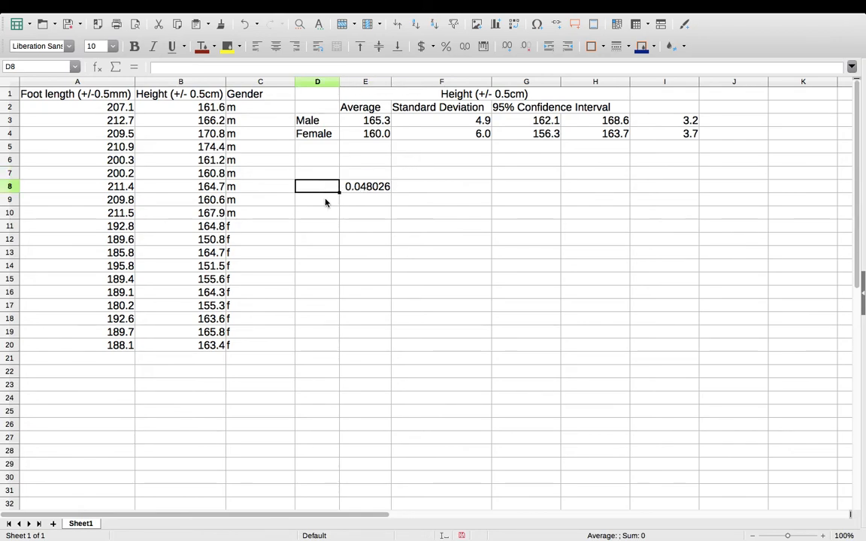
{"action": "type", "text": "p-Va"}
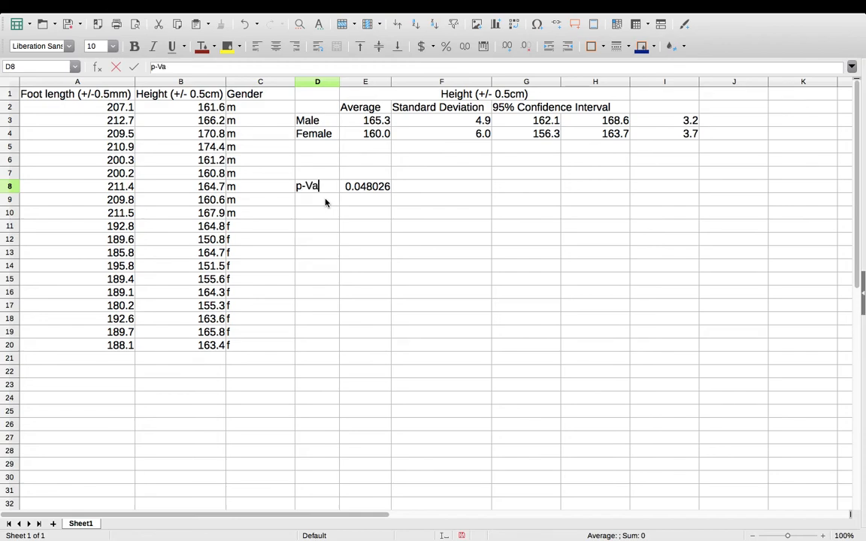
{"action": "key", "text": "BackSpace"}
{"action": "key", "text": "BackSpace"}
{"action": "type", "text": "p-value:"}
{"action": "key", "text": "Return"}
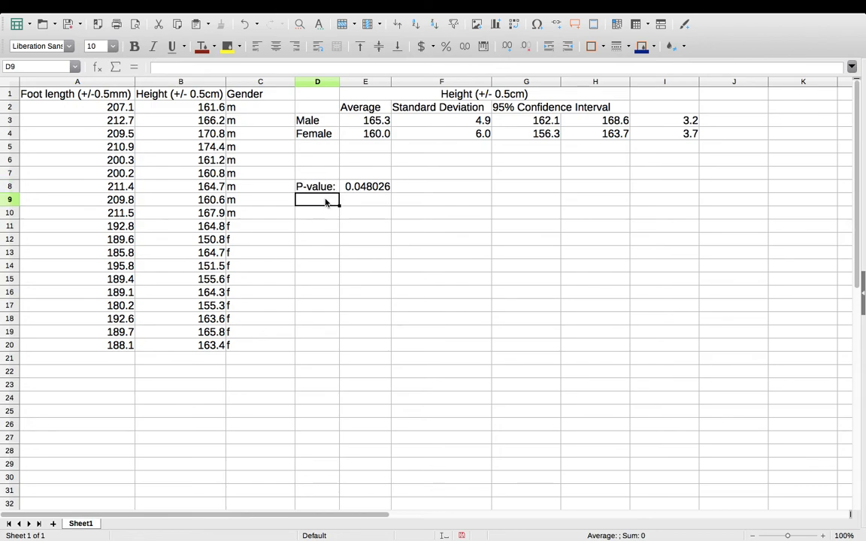
{"action": "left_click", "coordinate": [380, 202]}
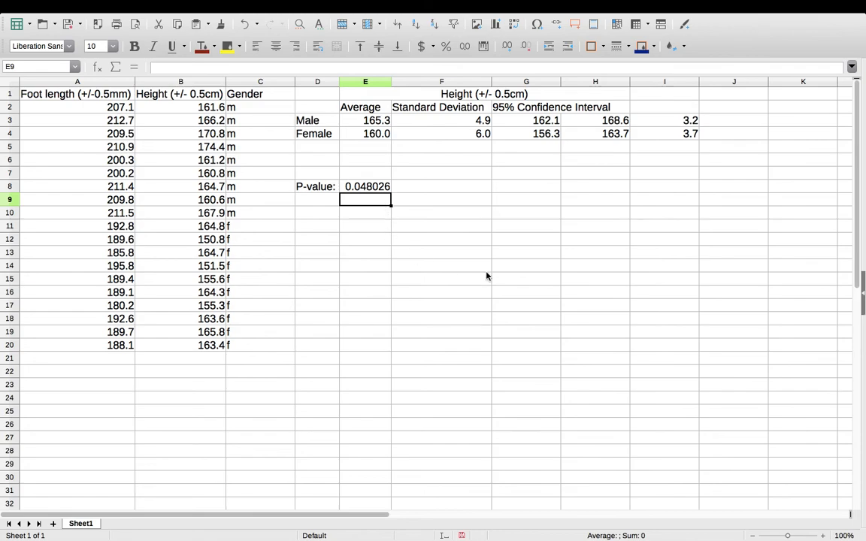